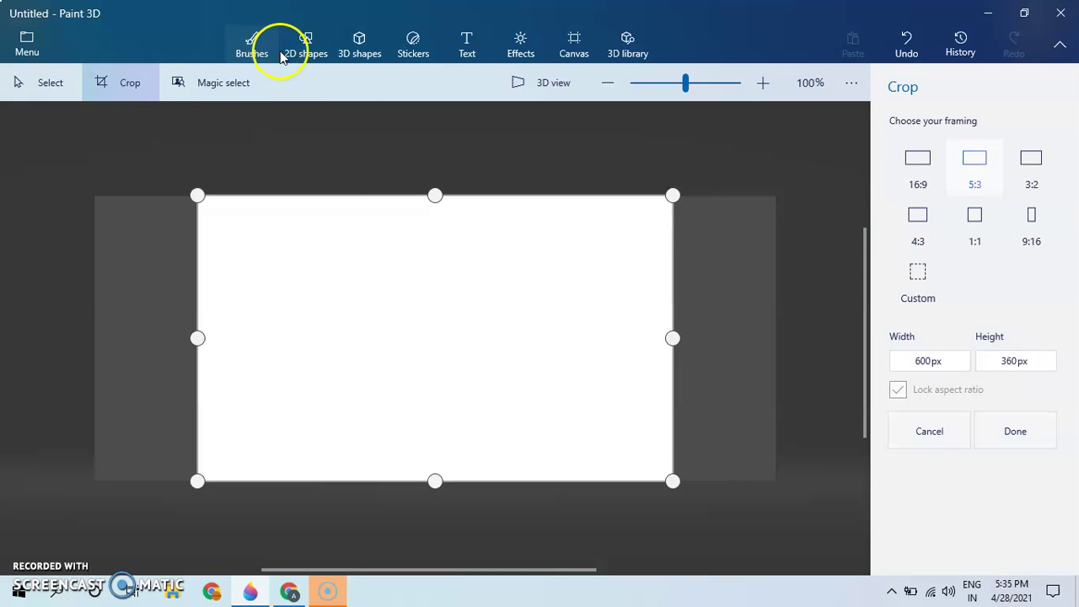
- Fill the entire blank canvas with black using the Fill brush
{"action": "left_click", "coordinate": [276, 49]}
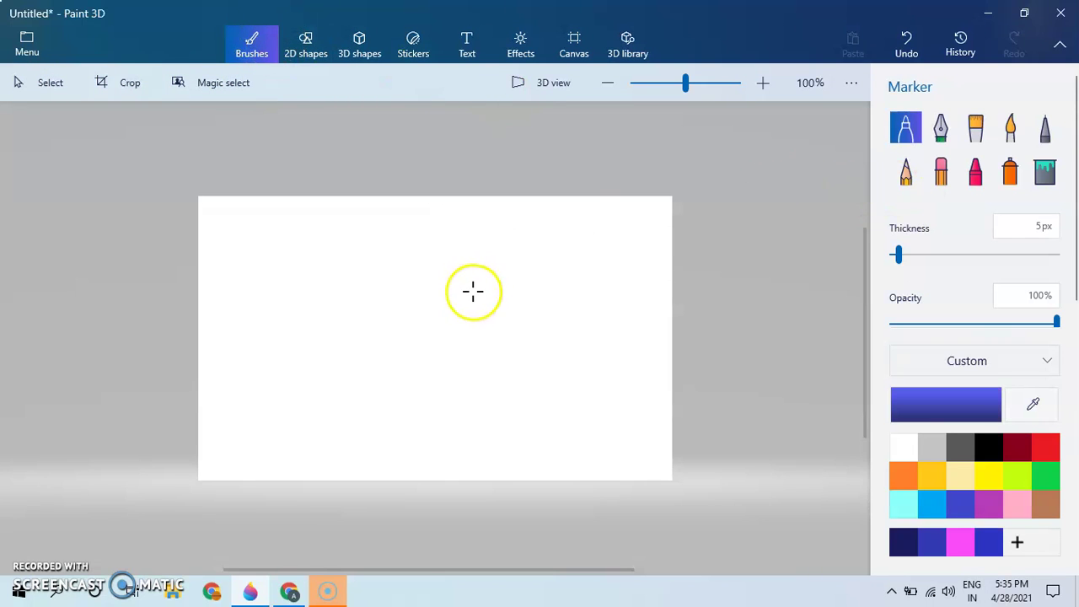
{"action": "scroll", "coordinate": [485, 294], "scroll_direction": "up", "scroll_amount": 3}
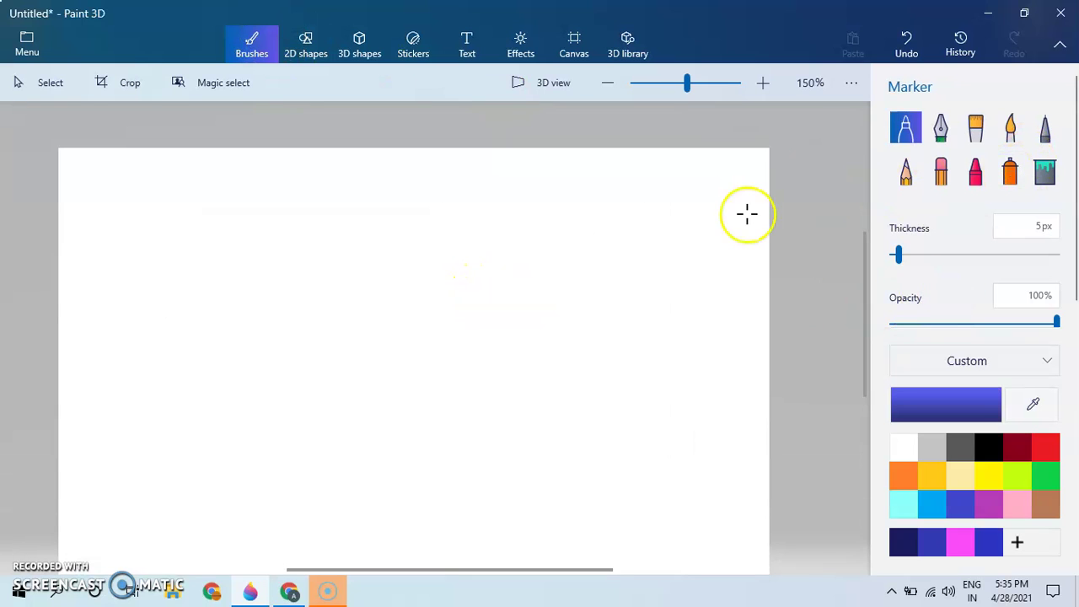
{"action": "left_click", "coordinate": [990, 448]}
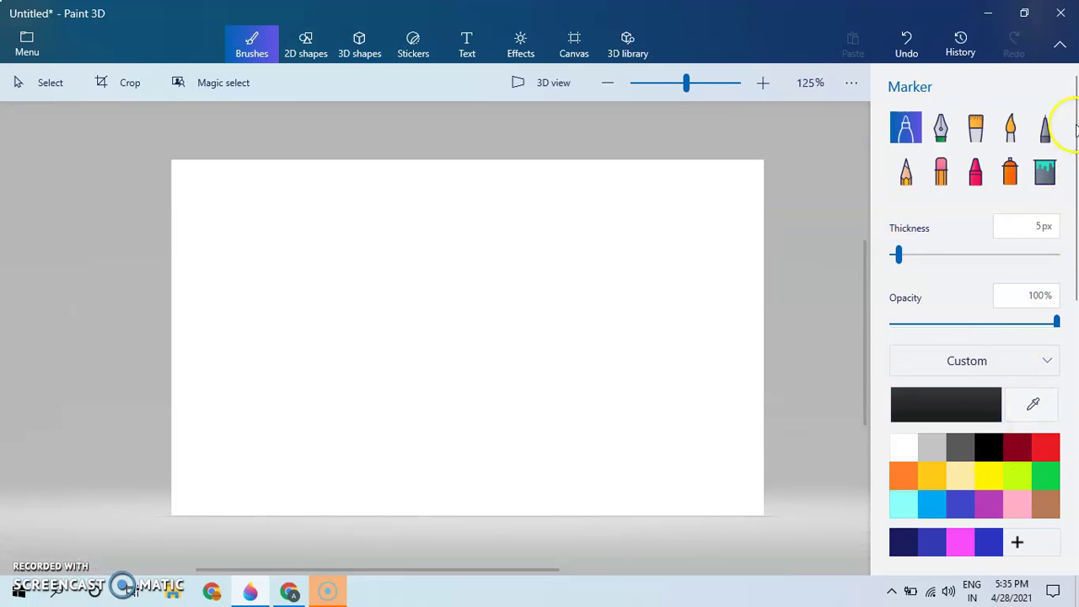
{"action": "left_click", "coordinate": [1045, 171]}
{"action": "left_click", "coordinate": [756, 285]}
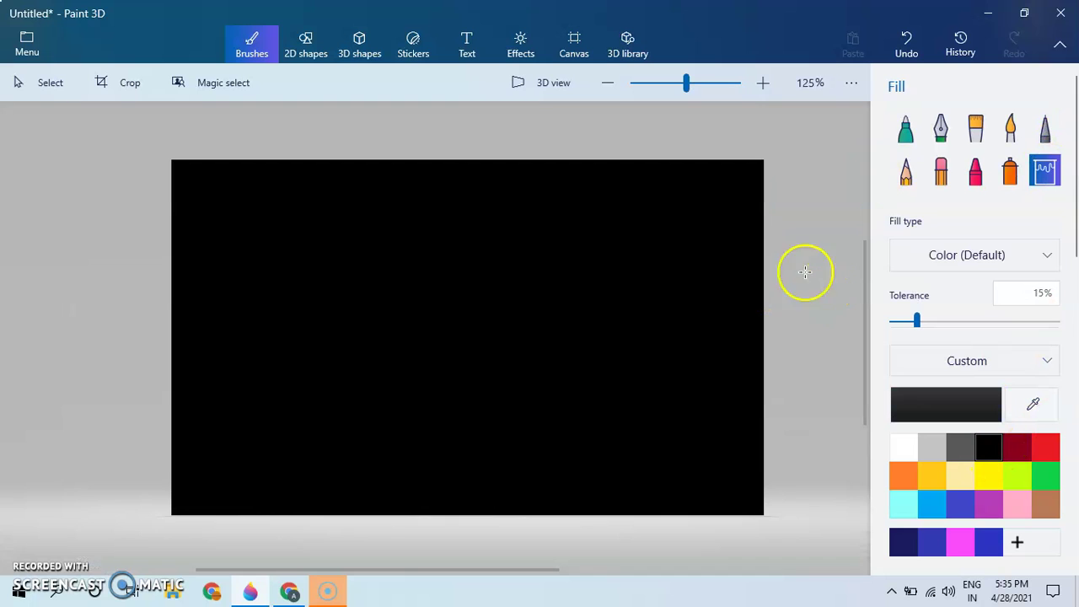
- Spray dark navy across the black canvas with the Spray can at 190 px thickness and 25% opacity
{"action": "left_click", "coordinate": [1011, 171]}
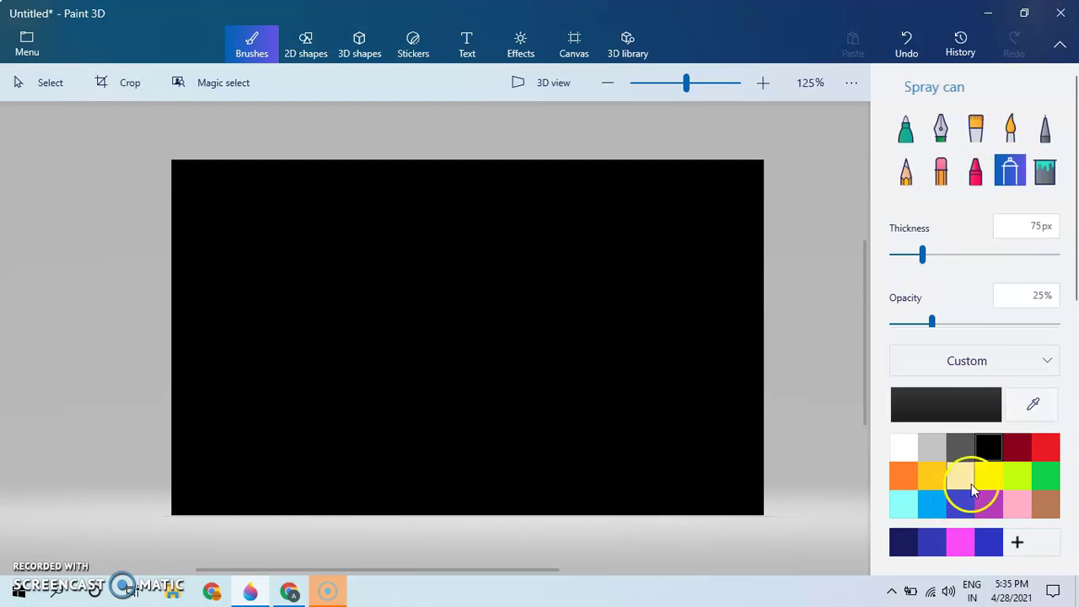
{"action": "left_click", "coordinate": [994, 256]}
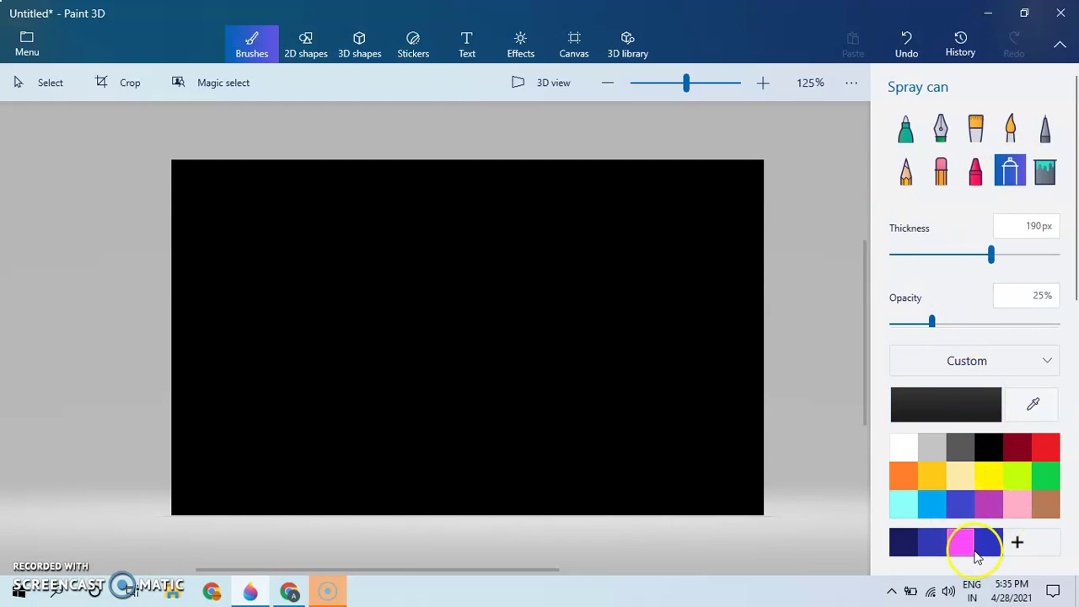
{"action": "left_click", "coordinate": [901, 545]}
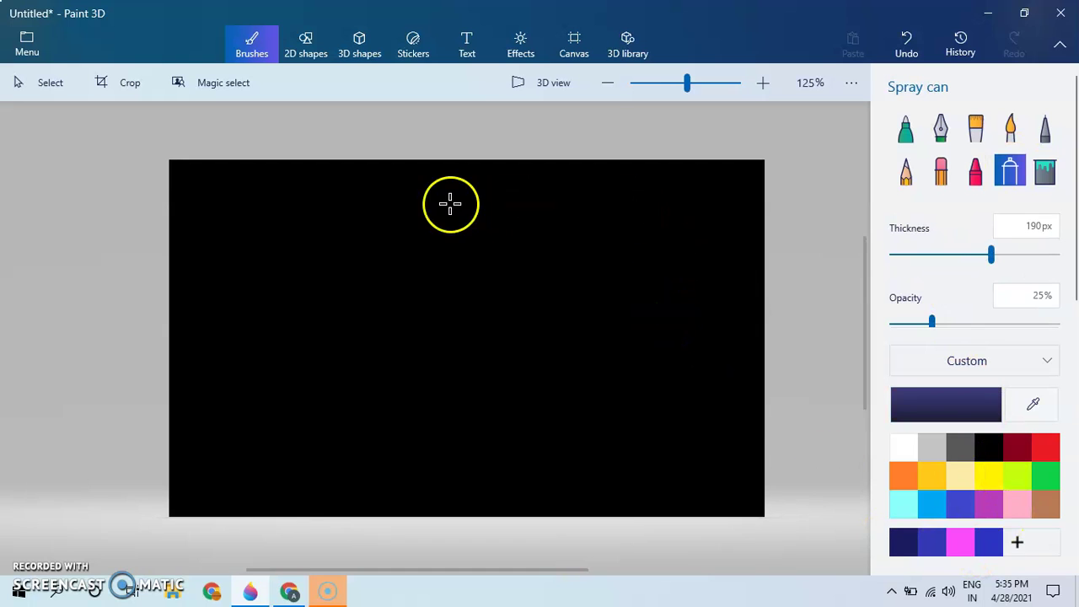
{"action": "scroll", "coordinate": [294, 284], "scroll_direction": "up", "scroll_amount": 1}
{"action": "mouse_move", "coordinate": [294, 284]}
{"action": "left_mouse_down"}
{"action": "mouse_move", "coordinate": [362, 339]}
{"action": "mouse_move", "coordinate": [590, 323]}
{"action": "mouse_move", "coordinate": [350, 266]}
{"action": "mouse_move", "coordinate": [602, 291]}
{"action": "mouse_move", "coordinate": [357, 301]}
{"action": "mouse_move", "coordinate": [489, 244]}
{"action": "mouse_move", "coordinate": [308, 224]}
{"action": "mouse_move", "coordinate": [212, 241]}
{"action": "mouse_move", "coordinate": [171, 292]}
{"action": "mouse_move", "coordinate": [158, 365]}
{"action": "mouse_move", "coordinate": [231, 417]}
{"action": "mouse_move", "coordinate": [349, 450]}
{"action": "mouse_move", "coordinate": [484, 458]}
{"action": "mouse_move", "coordinate": [615, 424]}
{"action": "mouse_move", "coordinate": [667, 352]}
{"action": "mouse_move", "coordinate": [636, 282]}
{"action": "mouse_move", "coordinate": [514, 267]}
{"action": "mouse_move", "coordinate": [402, 329]}
{"action": "mouse_move", "coordinate": [503, 379]}
{"action": "mouse_move", "coordinate": [416, 417]}
{"action": "mouse_move", "coordinate": [500, 388]}
{"action": "mouse_move", "coordinate": [1075, 316]}
{"action": "left_mouse_up"}
- Raise the spray opacity to 60% and cover most of the canvas in dark navy, keeping the corners black
{"action": "scroll", "coordinate": [413, 236], "scroll_direction": "down", "scroll_amount": 1}
{"action": "left_click", "coordinate": [990, 321]}
{"action": "left_click_drag", "start_coordinate": [242, 343], "coordinate": [385, 388]}
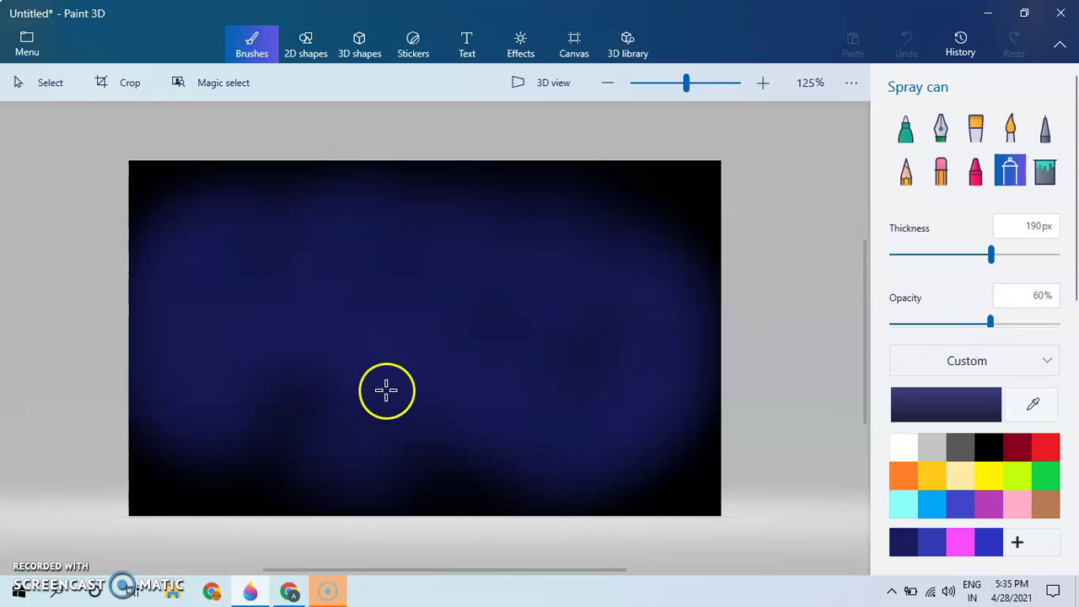
{"action": "mouse_move", "coordinate": [252, 376]}
{"action": "left_mouse_down"}
{"action": "mouse_move", "coordinate": [269, 409]}
{"action": "mouse_move", "coordinate": [396, 459]}
{"action": "mouse_move", "coordinate": [553, 461]}
{"action": "mouse_move", "coordinate": [643, 431]}
{"action": "mouse_move", "coordinate": [681, 392]}
{"action": "mouse_move", "coordinate": [698, 347]}
{"action": "mouse_move", "coordinate": [606, 251]}
{"action": "mouse_move", "coordinate": [464, 236]}
{"action": "mouse_move", "coordinate": [256, 302]}
{"action": "mouse_move", "coordinate": [193, 370]}
{"action": "mouse_move", "coordinate": [183, 405]}
{"action": "mouse_move", "coordinate": [257, 479]}
{"action": "mouse_move", "coordinate": [391, 495]}
{"action": "mouse_move", "coordinate": [472, 490]}
{"action": "mouse_move", "coordinate": [535, 467]}
{"action": "mouse_move", "coordinate": [559, 444]}
{"action": "mouse_move", "coordinate": [636, 281]}
{"action": "mouse_move", "coordinate": [443, 243]}
{"action": "mouse_move", "coordinate": [306, 347]}
{"action": "mouse_move", "coordinate": [545, 310]}
{"action": "mouse_move", "coordinate": [502, 349]}
{"action": "mouse_move", "coordinate": [541, 326]}
{"action": "left_mouse_up"}
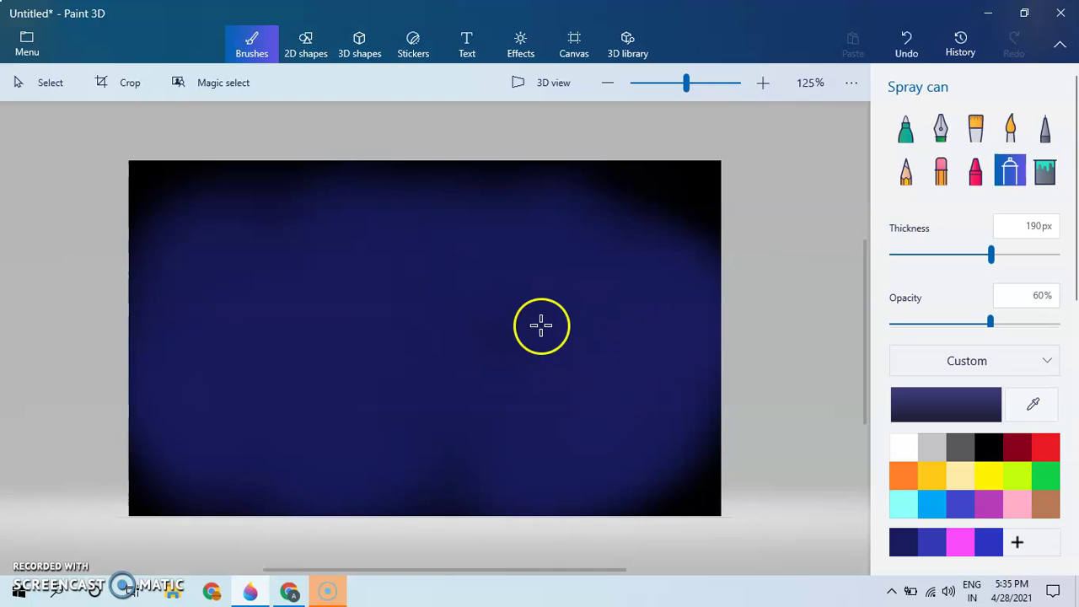
{"action": "mouse_move", "coordinate": [805, 225]}
{"action": "left_mouse_down"}
{"action": "mouse_move", "coordinate": [699, 237]}
{"action": "mouse_move", "coordinate": [728, 228]}
{"action": "mouse_move", "coordinate": [627, 195]}
{"action": "mouse_move", "coordinate": [525, 328]}
{"action": "mouse_move", "coordinate": [748, 375]}
{"action": "mouse_move", "coordinate": [692, 356]}
{"action": "mouse_move", "coordinate": [716, 364]}
{"action": "mouse_move", "coordinate": [684, 488]}
{"action": "left_mouse_up"}
{"action": "mouse_move", "coordinate": [648, 437]}
{"action": "left_mouse_down"}
{"action": "mouse_move", "coordinate": [695, 338]}
{"action": "mouse_move", "coordinate": [677, 330]}
{"action": "mouse_move", "coordinate": [669, 265]}
{"action": "mouse_move", "coordinate": [276, 186]}
{"action": "mouse_move", "coordinate": [223, 190]}
{"action": "mouse_move", "coordinate": [168, 245]}
{"action": "mouse_move", "coordinate": [540, 286]}
{"action": "left_mouse_up"}
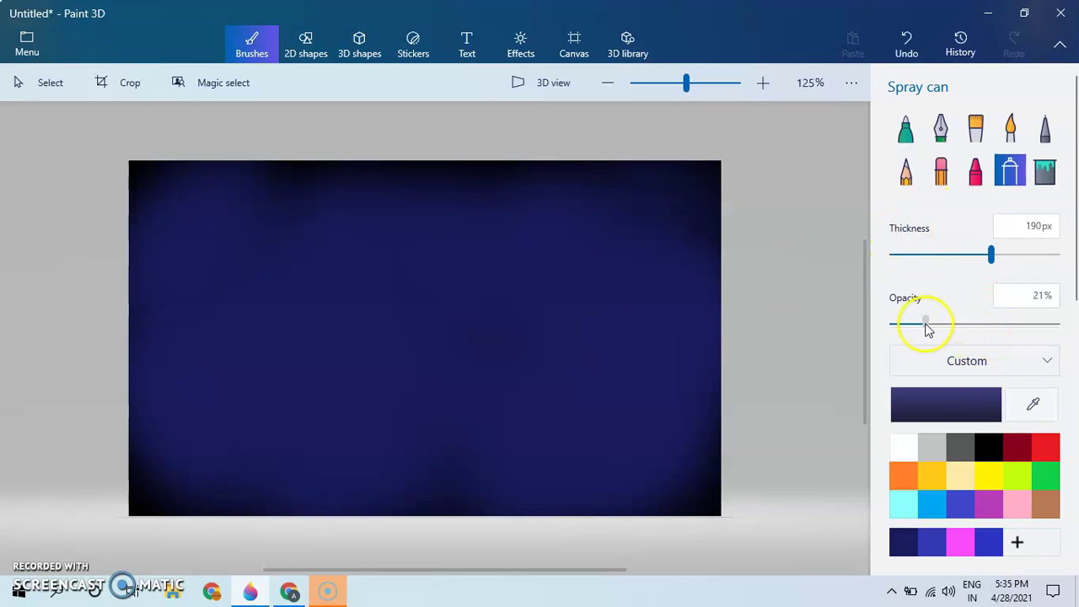
- Mix a darker navy, lower the spray opacity to 7%, and soften the black edges of the canvas
{"action": "left_click_drag", "start_coordinate": [906, 331], "coordinate": [978, 324]}
{"action": "left_click", "coordinate": [946, 405]}
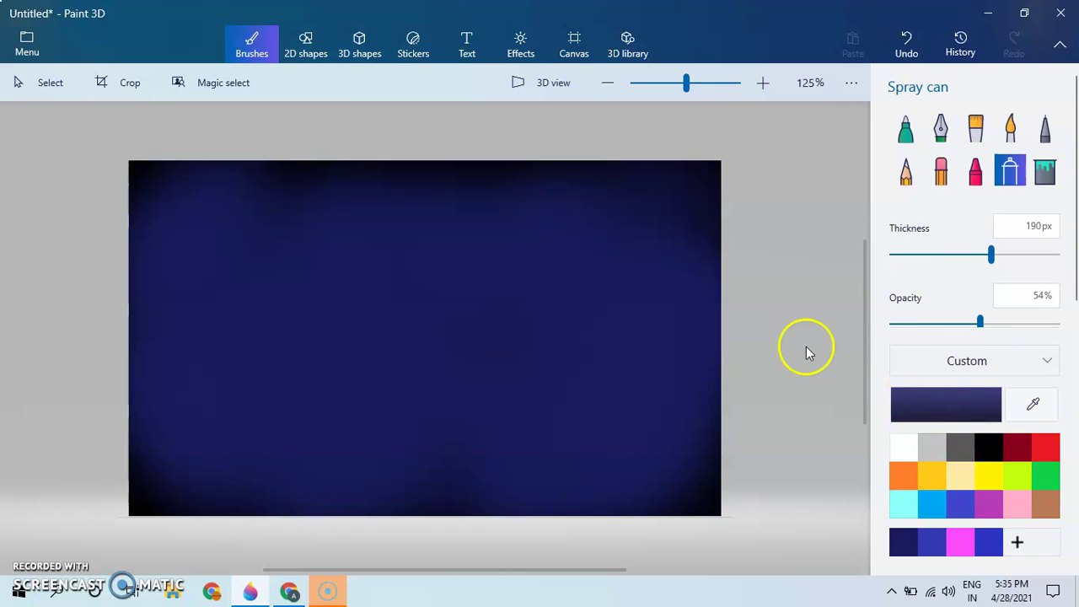
{"action": "left_click_drag", "start_coordinate": [552, 303], "coordinate": [576, 321]}
{"action": "left_click", "coordinate": [498, 463]}
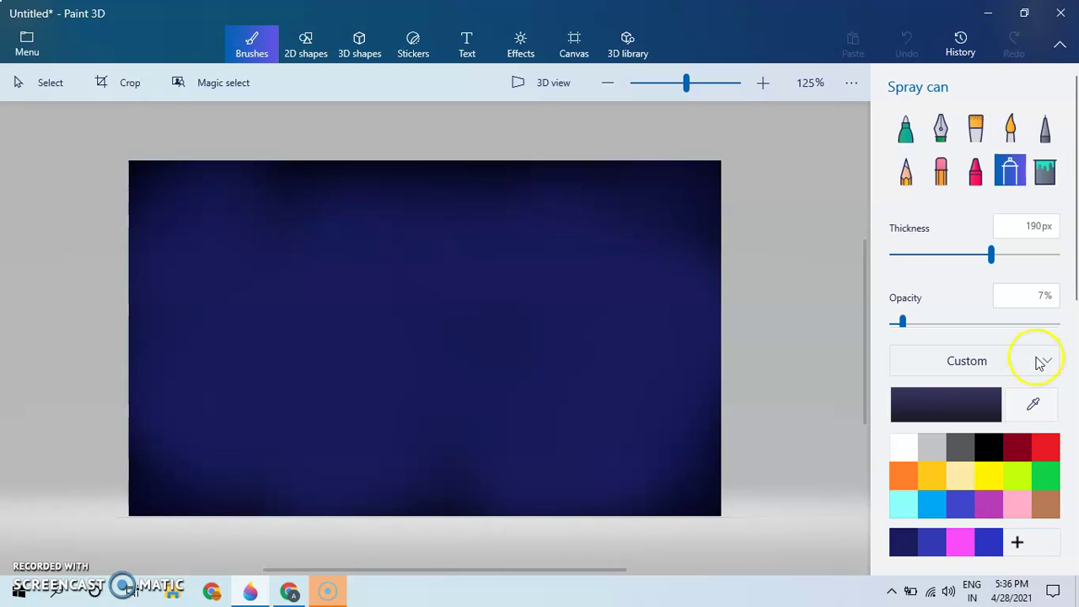
- Set the spray color to hex 191f89 and build up a glow across the middle of the canvas, at 7% and 33% opacity
{"action": "left_click", "coordinate": [947, 402]}
{"action": "mouse_move", "coordinate": [578, 313]}
{"action": "left_mouse_down"}
{"action": "mouse_move", "coordinate": [581, 271]}
{"action": "mouse_move", "coordinate": [568, 258]}
{"action": "left_mouse_up"}
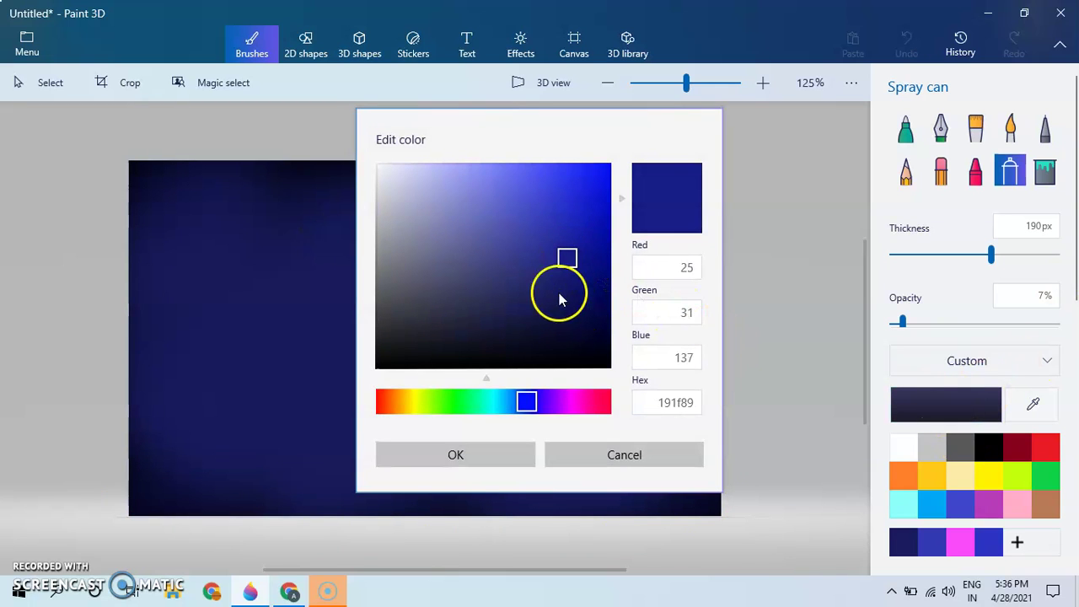
{"action": "left_click", "coordinate": [478, 469]}
{"action": "mouse_move", "coordinate": [442, 265]}
{"action": "left_mouse_down"}
{"action": "mouse_move", "coordinate": [249, 286]}
{"action": "mouse_move", "coordinate": [211, 332]}
{"action": "mouse_move", "coordinate": [217, 388]}
{"action": "mouse_move", "coordinate": [281, 425]}
{"action": "mouse_move", "coordinate": [403, 442]}
{"action": "mouse_move", "coordinate": [484, 441]}
{"action": "mouse_move", "coordinate": [553, 419]}
{"action": "left_mouse_up"}
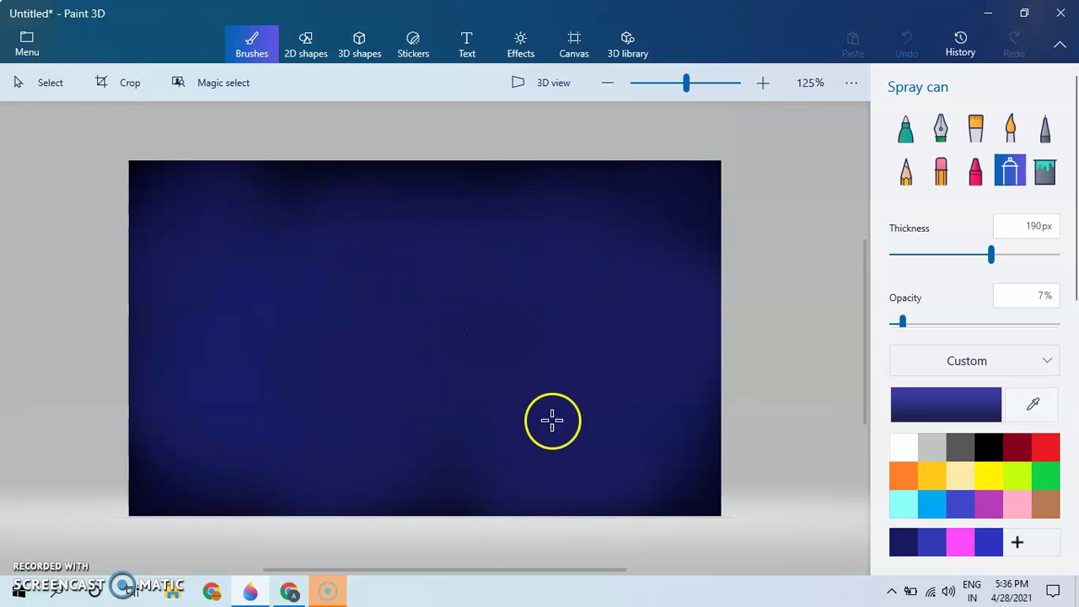
{"action": "mouse_move", "coordinate": [597, 382]}
{"action": "left_mouse_down"}
{"action": "mouse_move", "coordinate": [539, 289]}
{"action": "mouse_move", "coordinate": [349, 284]}
{"action": "mouse_move", "coordinate": [421, 383]}
{"action": "mouse_move", "coordinate": [549, 367]}
{"action": "mouse_move", "coordinate": [460, 296]}
{"action": "mouse_move", "coordinate": [337, 291]}
{"action": "mouse_move", "coordinate": [236, 349]}
{"action": "mouse_move", "coordinate": [481, 343]}
{"action": "left_mouse_up"}
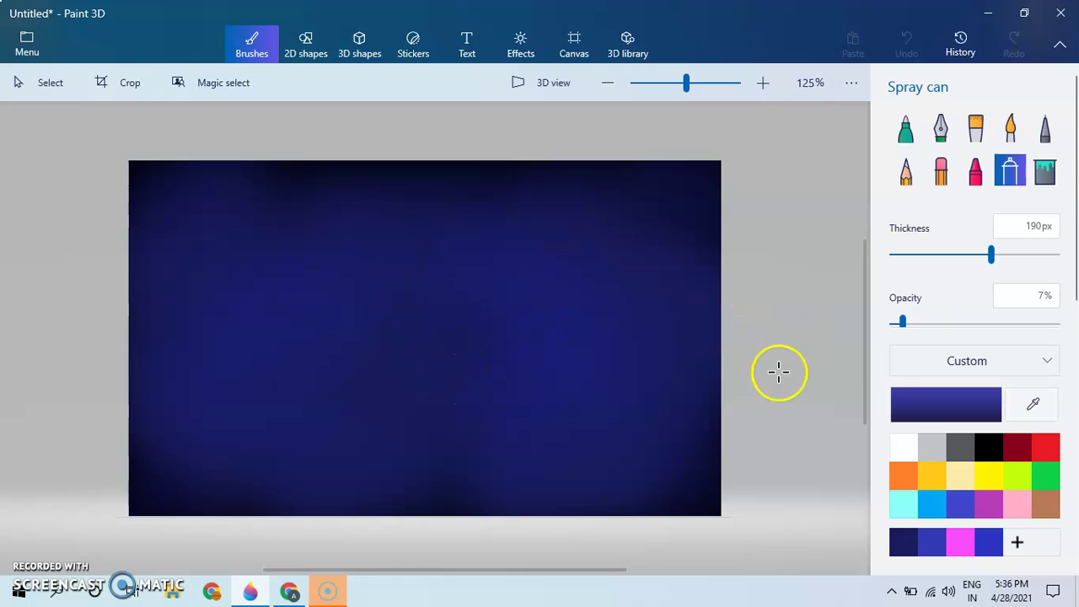
{"action": "left_click", "coordinate": [945, 321]}
{"action": "mouse_move", "coordinate": [627, 345]}
{"action": "left_mouse_down"}
{"action": "mouse_move", "coordinate": [548, 352]}
{"action": "mouse_move", "coordinate": [366, 331]}
{"action": "mouse_move", "coordinate": [367, 357]}
{"action": "mouse_move", "coordinate": [539, 369]}
{"action": "mouse_move", "coordinate": [610, 355]}
{"action": "mouse_move", "coordinate": [615, 312]}
{"action": "mouse_move", "coordinate": [458, 270]}
{"action": "mouse_move", "coordinate": [380, 265]}
{"action": "mouse_move", "coordinate": [268, 283]}
{"action": "mouse_move", "coordinate": [250, 322]}
{"action": "mouse_move", "coordinate": [293, 376]}
{"action": "mouse_move", "coordinate": [467, 421]}
{"action": "mouse_move", "coordinate": [559, 423]}
{"action": "mouse_move", "coordinate": [573, 409]}
{"action": "mouse_move", "coordinate": [521, 379]}
{"action": "mouse_move", "coordinate": [390, 360]}
{"action": "mouse_move", "coordinate": [258, 372]}
{"action": "mouse_move", "coordinate": [486, 387]}
{"action": "mouse_move", "coordinate": [514, 331]}
{"action": "mouse_move", "coordinate": [331, 335]}
{"action": "mouse_move", "coordinate": [480, 324]}
{"action": "mouse_move", "coordinate": [437, 317]}
{"action": "mouse_move", "coordinate": [518, 340]}
{"action": "mouse_move", "coordinate": [429, 332]}
{"action": "mouse_move", "coordinate": [465, 372]}
{"action": "mouse_move", "coordinate": [327, 392]}
{"action": "mouse_move", "coordinate": [510, 361]}
{"action": "mouse_move", "coordinate": [395, 266]}
{"action": "mouse_move", "coordinate": [519, 269]}
{"action": "mouse_move", "coordinate": [376, 264]}
{"action": "mouse_move", "coordinate": [515, 267]}
{"action": "mouse_move", "coordinate": [583, 327]}
{"action": "mouse_move", "coordinate": [504, 383]}
{"action": "mouse_move", "coordinate": [721, 369]}
{"action": "left_mouse_up"}
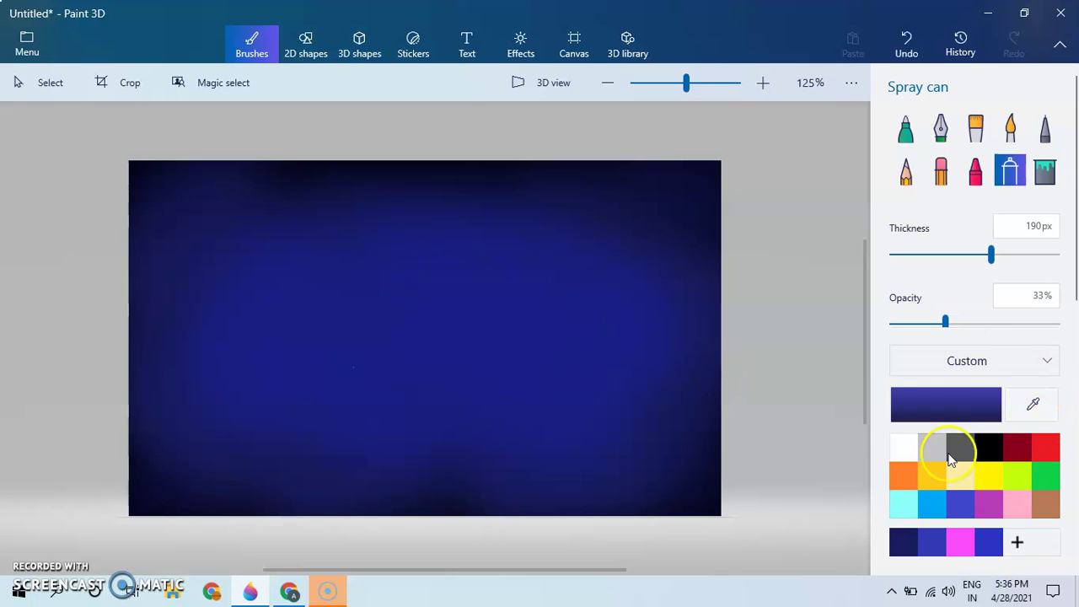
- Mix a brighter blue and spray it over the center of the canvas at 33% opacity
{"action": "left_click", "coordinate": [946, 406]}
{"action": "left_click_drag", "start_coordinate": [568, 258], "coordinate": [578, 231]}
{"action": "left_click", "coordinate": [469, 449]}
{"action": "mouse_move", "coordinate": [363, 311]}
{"action": "left_mouse_down"}
{"action": "mouse_move", "coordinate": [468, 367]}
{"action": "mouse_move", "coordinate": [559, 348]}
{"action": "mouse_move", "coordinate": [372, 317]}
{"action": "mouse_move", "coordinate": [350, 365]}
{"action": "mouse_move", "coordinate": [548, 364]}
{"action": "mouse_move", "coordinate": [372, 337]}
{"action": "mouse_move", "coordinate": [497, 340]}
{"action": "mouse_move", "coordinate": [366, 354]}
{"action": "mouse_move", "coordinate": [543, 317]}
{"action": "mouse_move", "coordinate": [435, 309]}
{"action": "mouse_move", "coordinate": [367, 327]}
{"action": "mouse_move", "coordinate": [452, 392]}
{"action": "mouse_move", "coordinate": [570, 394]}
{"action": "mouse_move", "coordinate": [397, 398]}
{"action": "mouse_move", "coordinate": [526, 370]}
{"action": "left_mouse_up"}
{"action": "left_click_drag", "start_coordinate": [710, 352], "coordinate": [688, 239]}
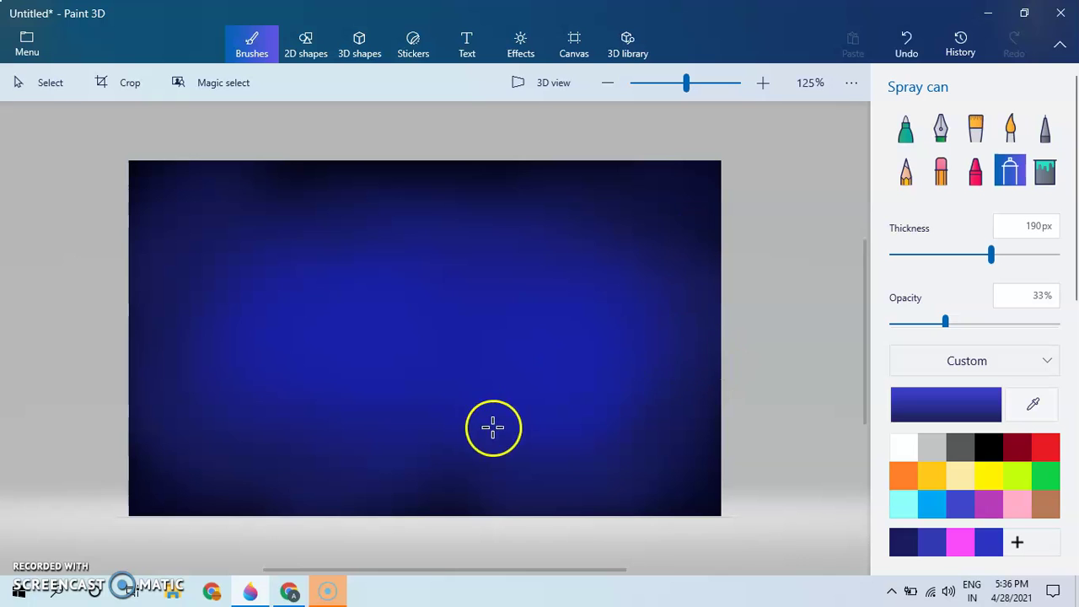
- Set up the Pixel pen with 2 px thickness, 81% opacity and black, undoing a test stroke on the canvas
{"action": "left_click", "coordinate": [1045, 127]}
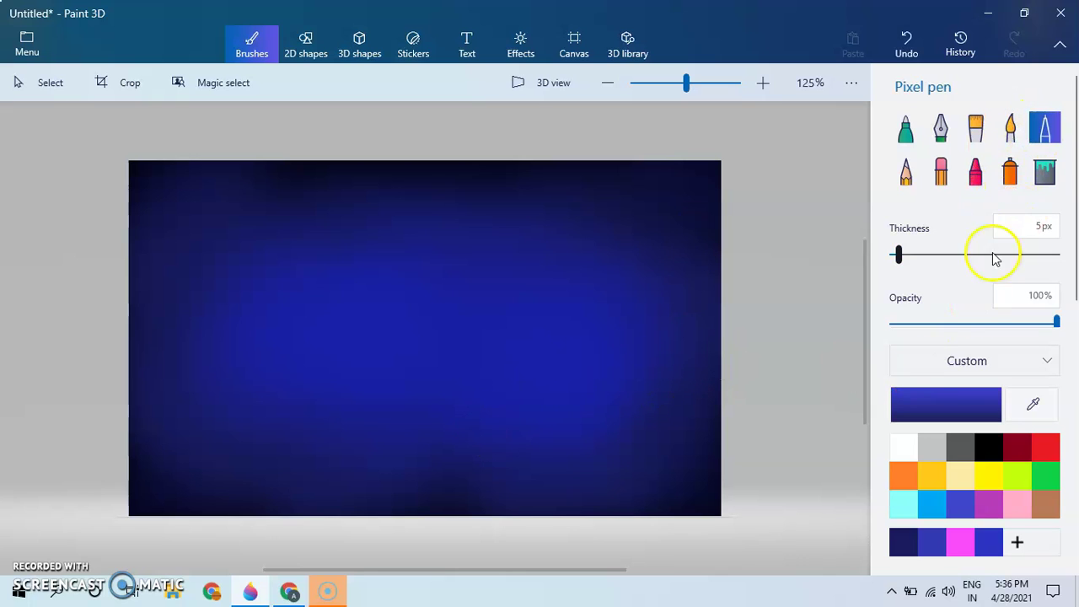
{"action": "left_click", "coordinate": [1026, 322]}
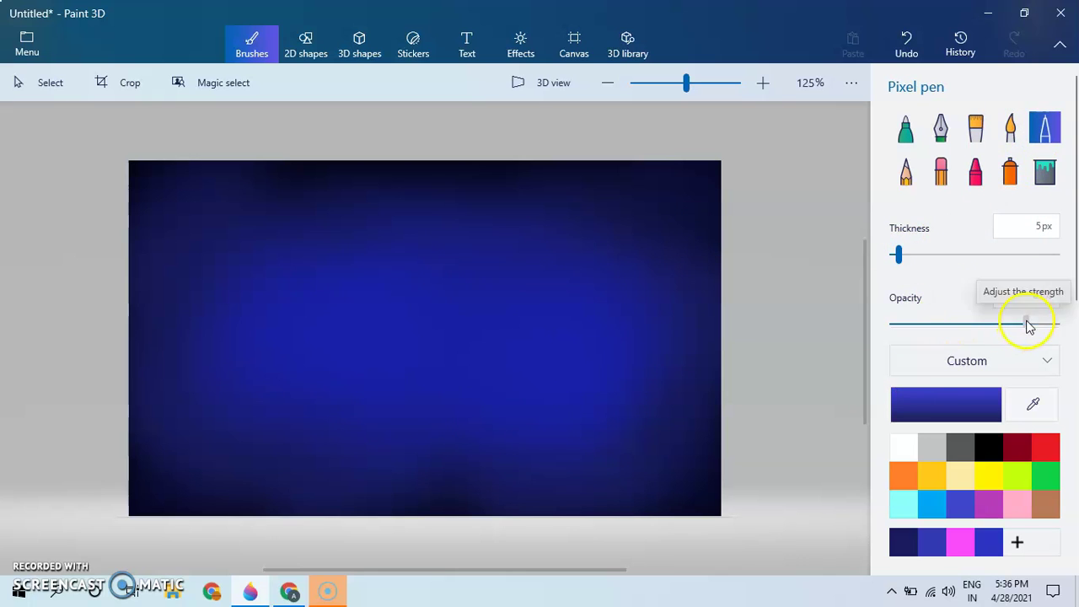
{"action": "left_click_drag", "start_coordinate": [896, 263], "coordinate": [894, 259]}
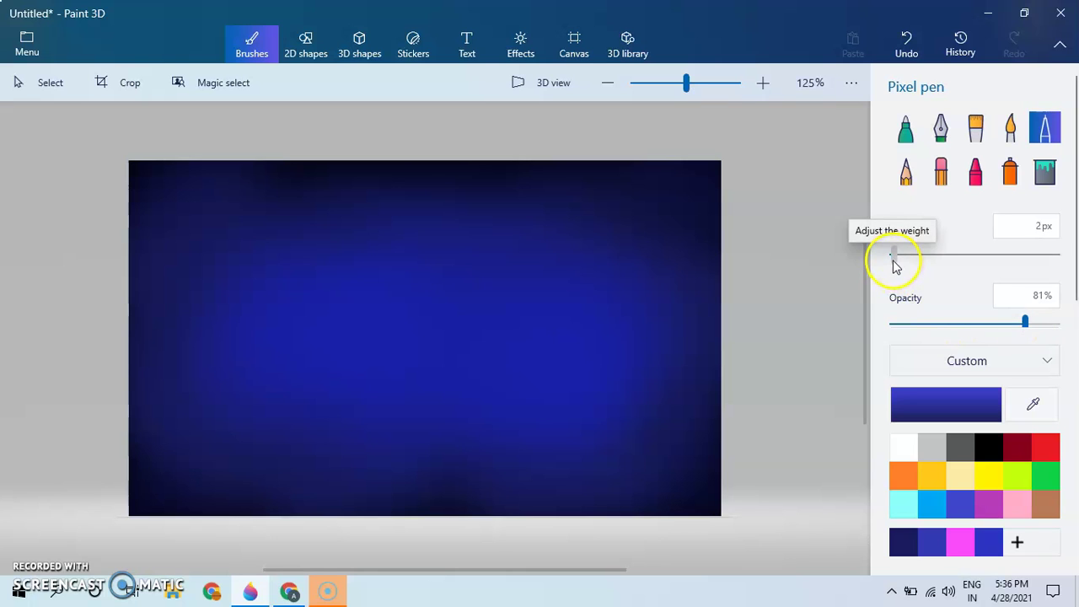
{"action": "left_click_drag", "start_coordinate": [219, 432], "coordinate": [178, 482]}
{"action": "left_click", "coordinate": [924, 44]}
{"action": "left_click", "coordinate": [962, 446]}
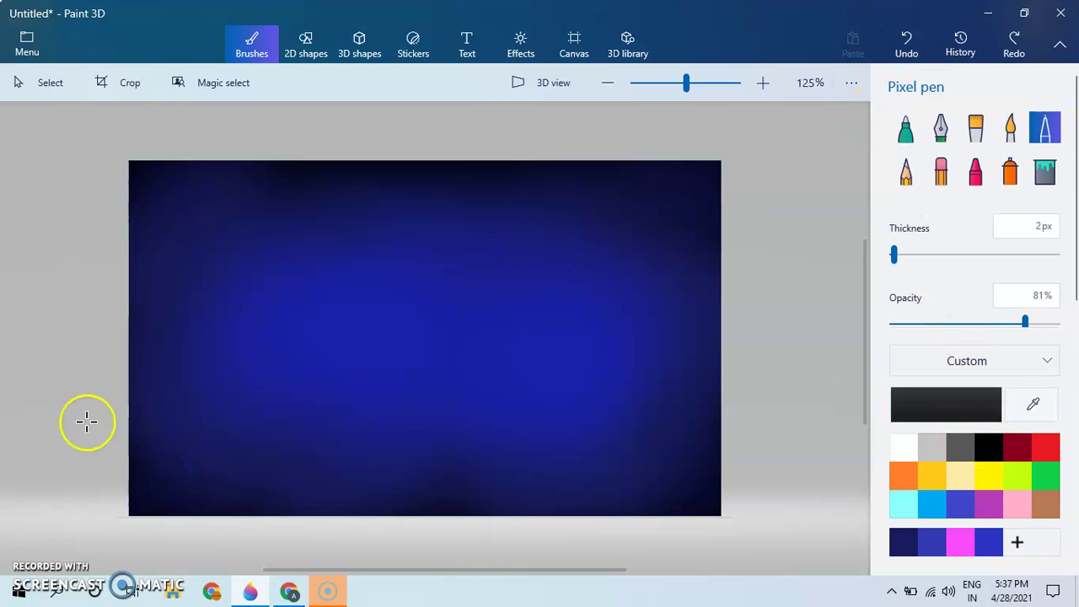
- Draw both edges of a leaning tree trunk from the canvas's lower-left corner, with one branch curling left and another reaching right
{"action": "left_click_drag", "start_coordinate": [193, 448], "coordinate": [180, 469]}
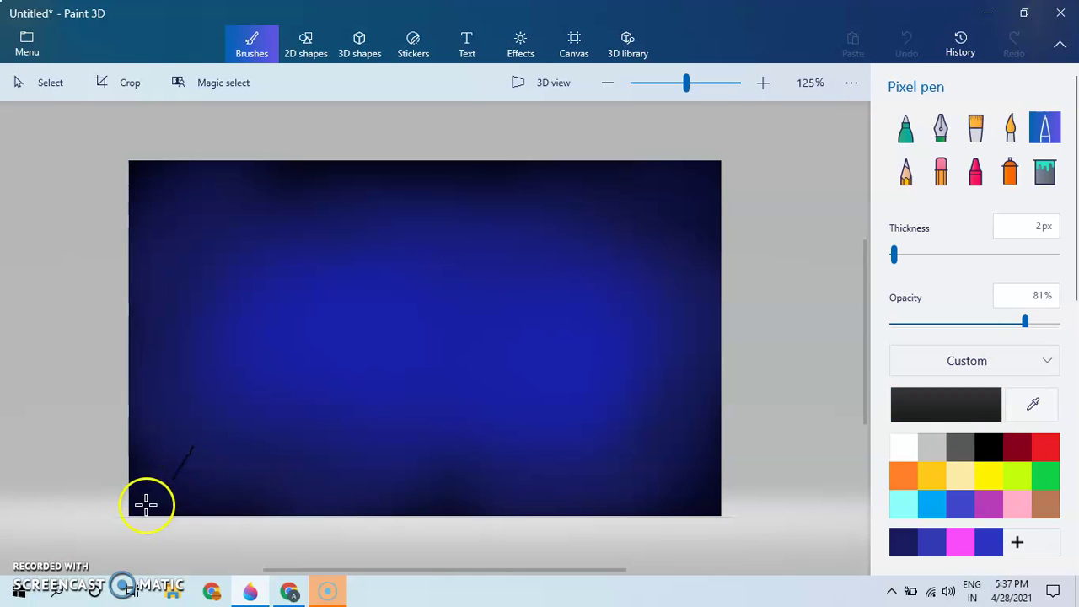
{"action": "left_click_drag", "start_coordinate": [141, 510], "coordinate": [136, 510]}
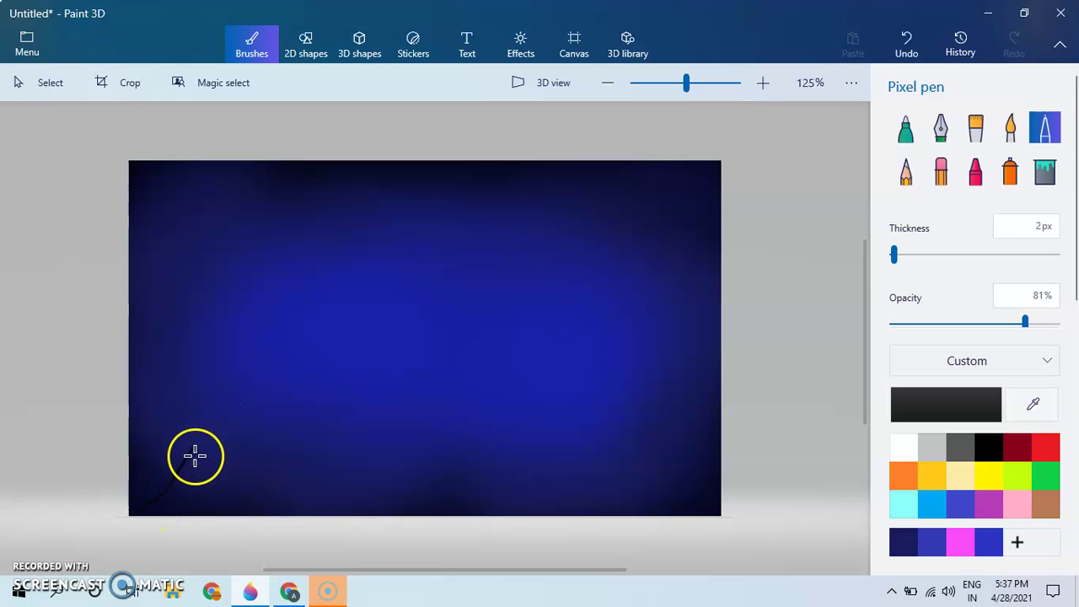
{"action": "left_click_drag", "start_coordinate": [195, 445], "coordinate": [200, 430]}
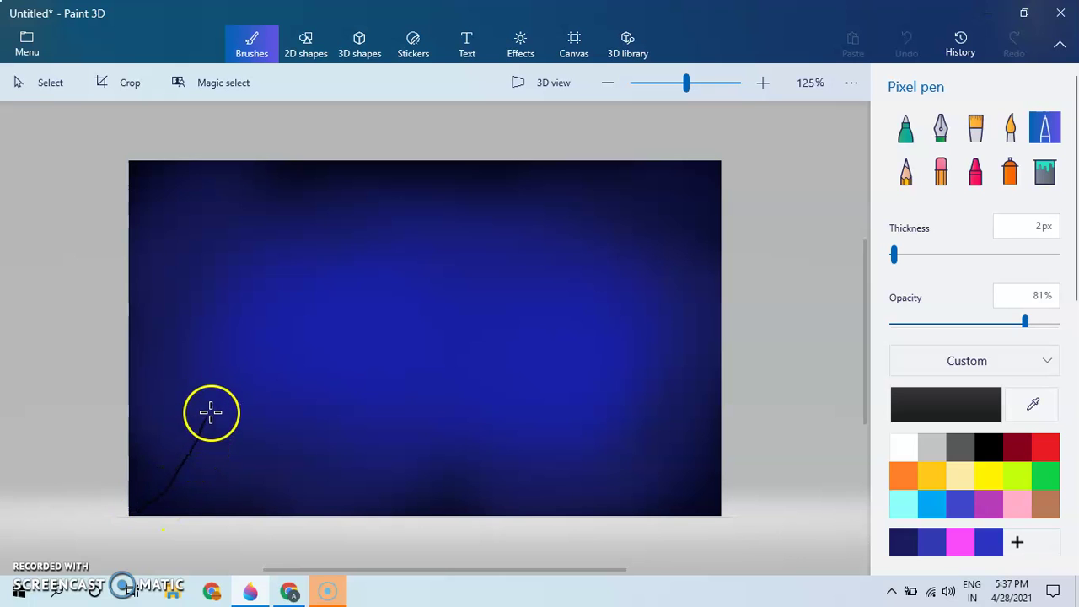
{"action": "left_click_drag", "start_coordinate": [204, 361], "coordinate": [194, 363]}
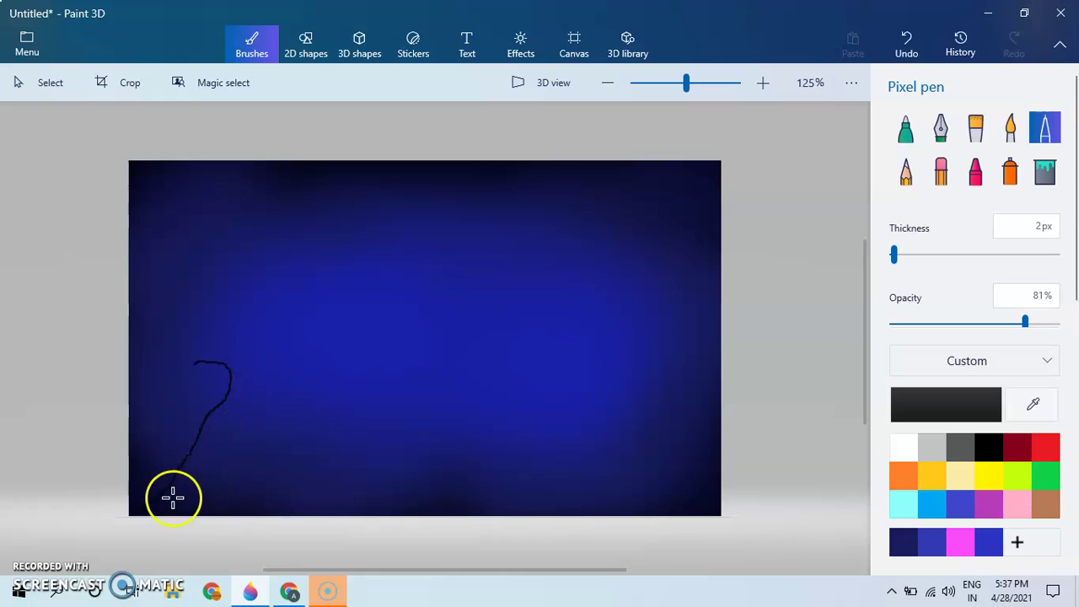
{"action": "left_click_drag", "start_coordinate": [188, 484], "coordinate": [194, 470]}
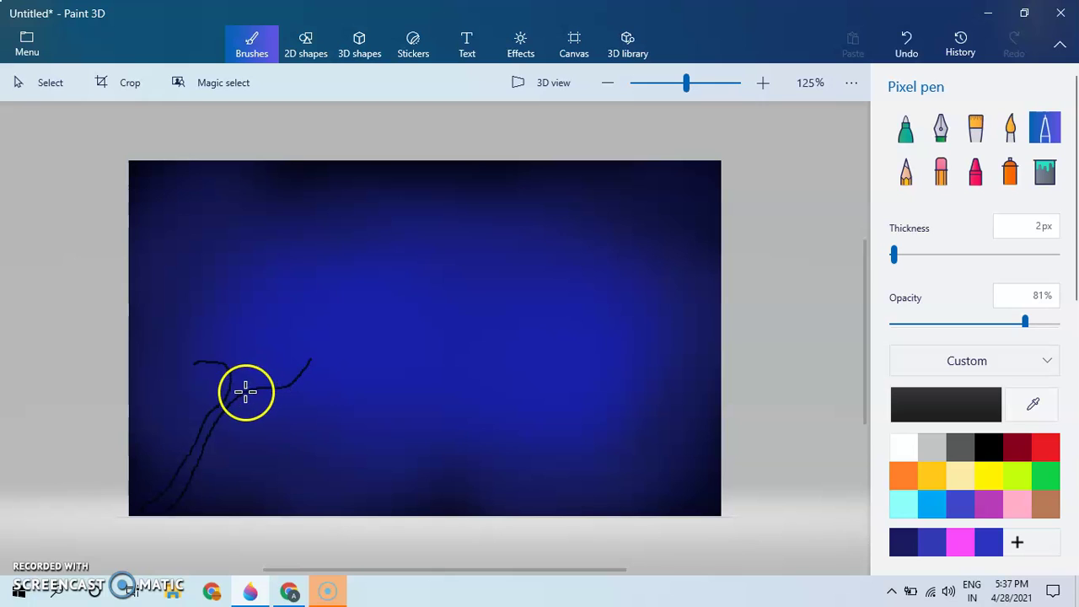
- Undo the last stroke, then draw forked twigs and a lower offshoot on the tree's right-hand branch
{"action": "key", "text": "ctrl+z"}
{"action": "mouse_move", "coordinate": [362, 370]}
{"action": "left_mouse_down"}
{"action": "mouse_move", "coordinate": [337, 371]}
{"action": "mouse_move", "coordinate": [381, 386]}
{"action": "mouse_move", "coordinate": [298, 382]}
{"action": "mouse_move", "coordinate": [348, 381]}
{"action": "mouse_move", "coordinate": [334, 364]}
{"action": "mouse_move", "coordinate": [349, 342]}
{"action": "mouse_move", "coordinate": [335, 375]}
{"action": "mouse_move", "coordinate": [335, 352]}
{"action": "mouse_move", "coordinate": [310, 363]}
{"action": "mouse_move", "coordinate": [327, 305]}
{"action": "mouse_move", "coordinate": [329, 322]}
{"action": "mouse_move", "coordinate": [356, 307]}
{"action": "left_mouse_up"}
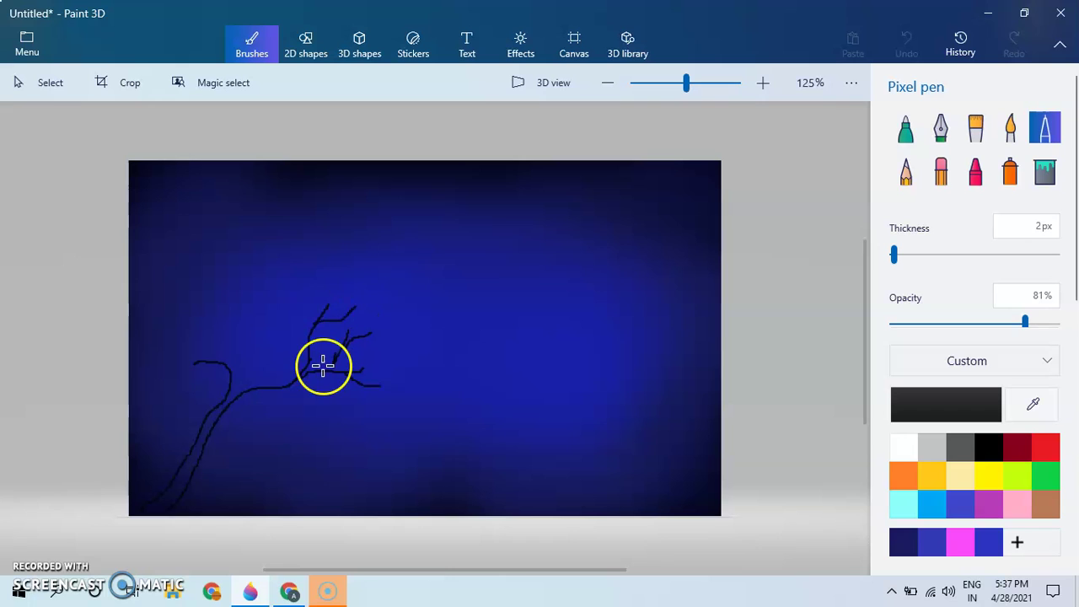
{"action": "mouse_move", "coordinate": [226, 401]}
{"action": "left_mouse_down"}
{"action": "mouse_move", "coordinate": [379, 420]}
{"action": "mouse_move", "coordinate": [316, 400]}
{"action": "mouse_move", "coordinate": [351, 439]}
{"action": "mouse_move", "coordinate": [360, 439]}
{"action": "mouse_move", "coordinate": [339, 406]}
{"action": "mouse_move", "coordinate": [378, 396]}
{"action": "left_mouse_up"}
- Draw the tree's left-hand branches and a tall central branch, each ending in forked twigs
{"action": "mouse_move", "coordinate": [226, 363]}
{"action": "left_mouse_down"}
{"action": "mouse_move", "coordinate": [179, 318]}
{"action": "mouse_move", "coordinate": [204, 338]}
{"action": "mouse_move", "coordinate": [157, 325]}
{"action": "mouse_move", "coordinate": [257, 338]}
{"action": "mouse_move", "coordinate": [263, 301]}
{"action": "mouse_move", "coordinate": [244, 276]}
{"action": "mouse_move", "coordinate": [263, 308]}
{"action": "mouse_move", "coordinate": [208, 288]}
{"action": "mouse_move", "coordinate": [179, 301]}
{"action": "mouse_move", "coordinate": [215, 291]}
{"action": "mouse_move", "coordinate": [202, 240]}
{"action": "mouse_move", "coordinate": [213, 255]}
{"action": "mouse_move", "coordinate": [179, 247]}
{"action": "left_mouse_up"}
{"action": "left_click", "coordinate": [259, 288]}
{"action": "mouse_move", "coordinate": [270, 238]}
{"action": "left_mouse_down"}
{"action": "mouse_move", "coordinate": [264, 316]}
{"action": "mouse_move", "coordinate": [279, 306]}
{"action": "mouse_move", "coordinate": [293, 316]}
{"action": "mouse_move", "coordinate": [283, 304]}
{"action": "mouse_move", "coordinate": [294, 349]}
{"action": "left_mouse_up"}
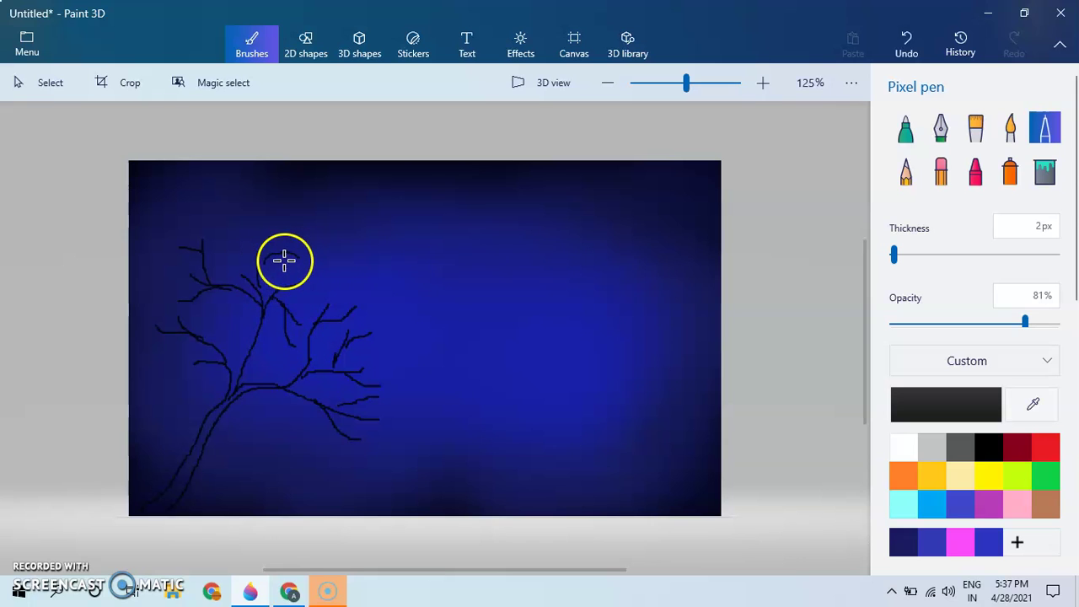
{"action": "mouse_move", "coordinate": [262, 276]}
{"action": "left_mouse_down"}
{"action": "mouse_move", "coordinate": [268, 253]}
{"action": "mouse_move", "coordinate": [297, 267]}
{"action": "left_mouse_up"}
{"action": "mouse_move", "coordinate": [260, 214]}
{"action": "left_mouse_down"}
{"action": "mouse_move", "coordinate": [262, 270]}
{"action": "mouse_move", "coordinate": [238, 236]}
{"action": "mouse_move", "coordinate": [248, 254]}
{"action": "mouse_move", "coordinate": [206, 252]}
{"action": "left_mouse_up"}
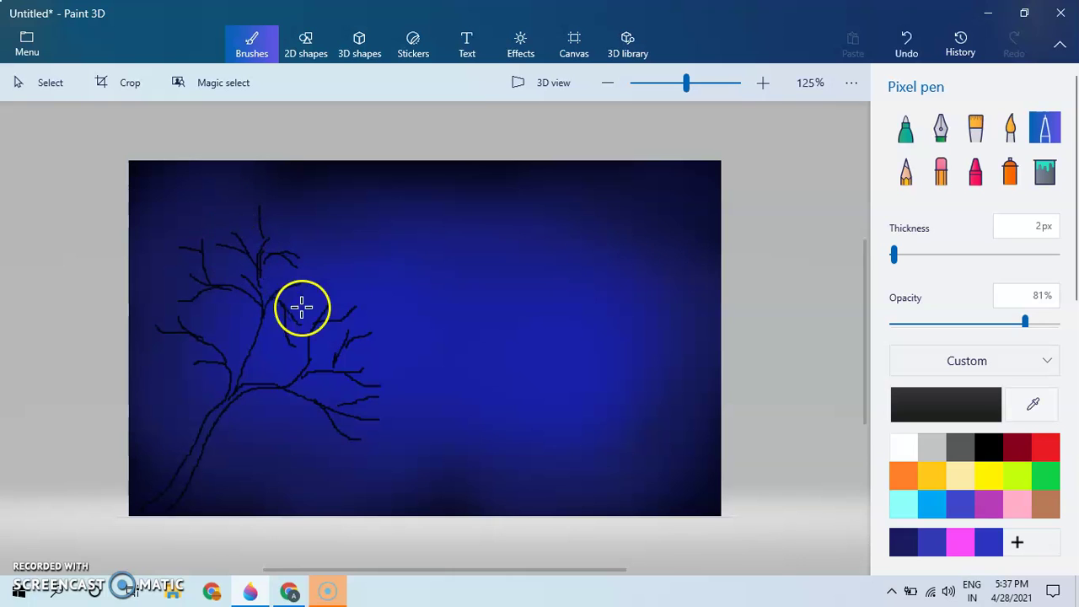
- Extend the tree's upper-right branch with more forked twigs to fill out the crown
{"action": "mouse_move", "coordinate": [346, 314]}
{"action": "left_mouse_down"}
{"action": "mouse_move", "coordinate": [343, 283]}
{"action": "mouse_move", "coordinate": [355, 295]}
{"action": "mouse_move", "coordinate": [332, 321]}
{"action": "mouse_move", "coordinate": [363, 325]}
{"action": "left_mouse_up"}
{"action": "mouse_move", "coordinate": [344, 289]}
{"action": "left_mouse_down"}
{"action": "mouse_move", "coordinate": [318, 272]}
{"action": "mouse_move", "coordinate": [324, 254]}
{"action": "mouse_move", "coordinate": [333, 280]}
{"action": "left_mouse_up"}
{"action": "left_click_drag", "start_coordinate": [311, 349], "coordinate": [334, 342]}
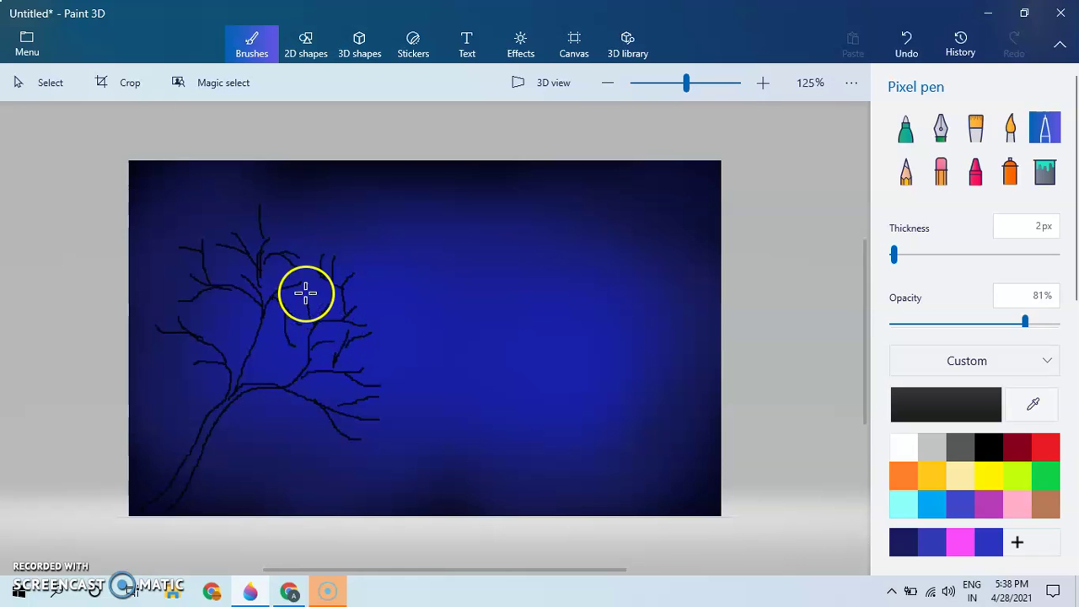
- Set the pen thickness to 6 px and fill the trunk solid black between its two edges, from the fork down to the lower-left corner
{"action": "mouse_move", "coordinate": [248, 354]}
{"action": "left_mouse_down"}
{"action": "mouse_move", "coordinate": [223, 323]}
{"action": "mouse_move", "coordinate": [200, 316]}
{"action": "mouse_move", "coordinate": [248, 366]}
{"action": "mouse_move", "coordinate": [275, 357]}
{"action": "mouse_move", "coordinate": [269, 337]}
{"action": "mouse_move", "coordinate": [225, 390]}
{"action": "mouse_move", "coordinate": [231, 381]}
{"action": "left_mouse_up"}
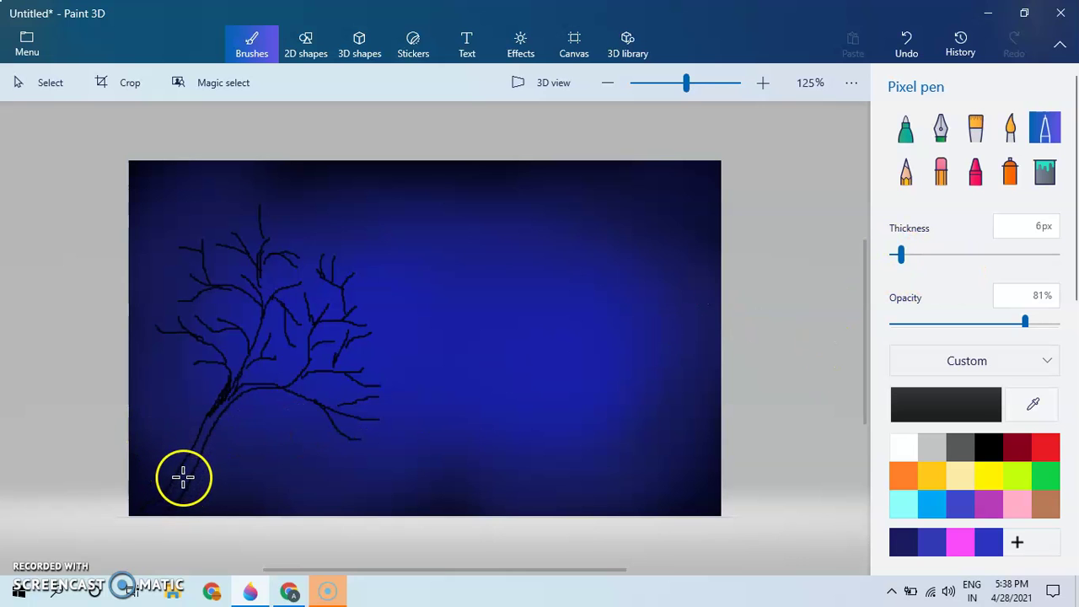
{"action": "scroll", "coordinate": [173, 472], "scroll_direction": "down", "scroll_amount": 5}
{"action": "scroll", "coordinate": [253, 482], "scroll_direction": "up", "scroll_amount": 8}
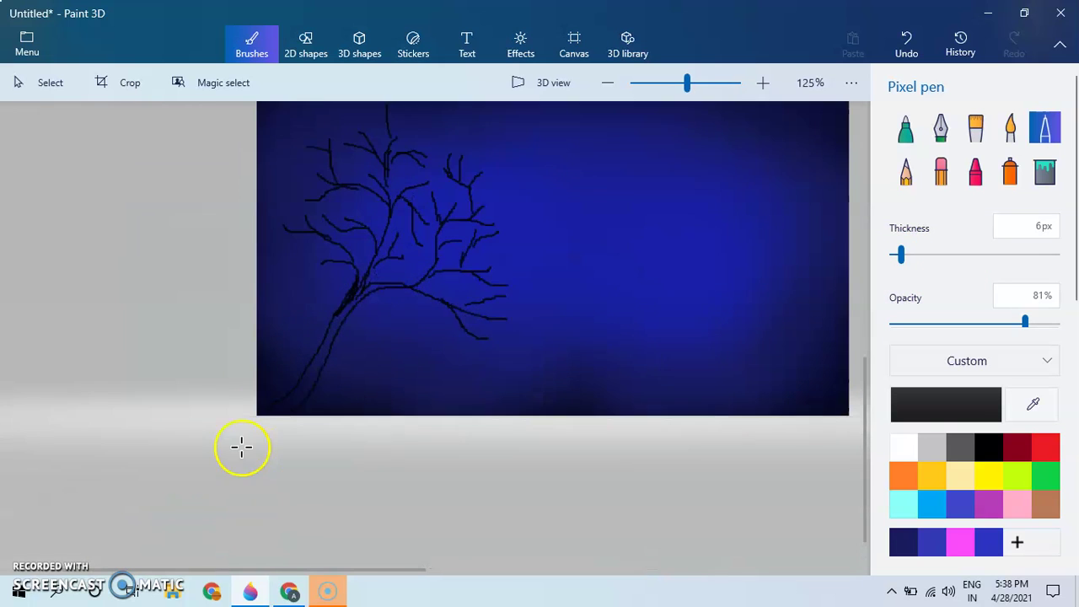
{"action": "left_click_drag", "start_coordinate": [368, 341], "coordinate": [423, 296]}
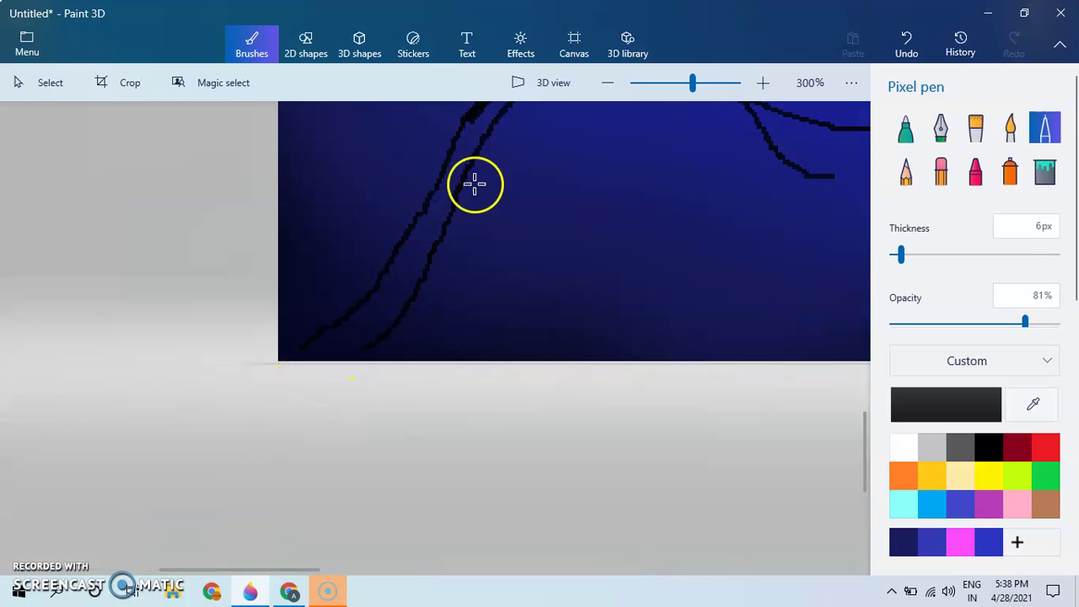
{"action": "scroll", "coordinate": [498, 161], "scroll_direction": "up", "scroll_amount": 2}
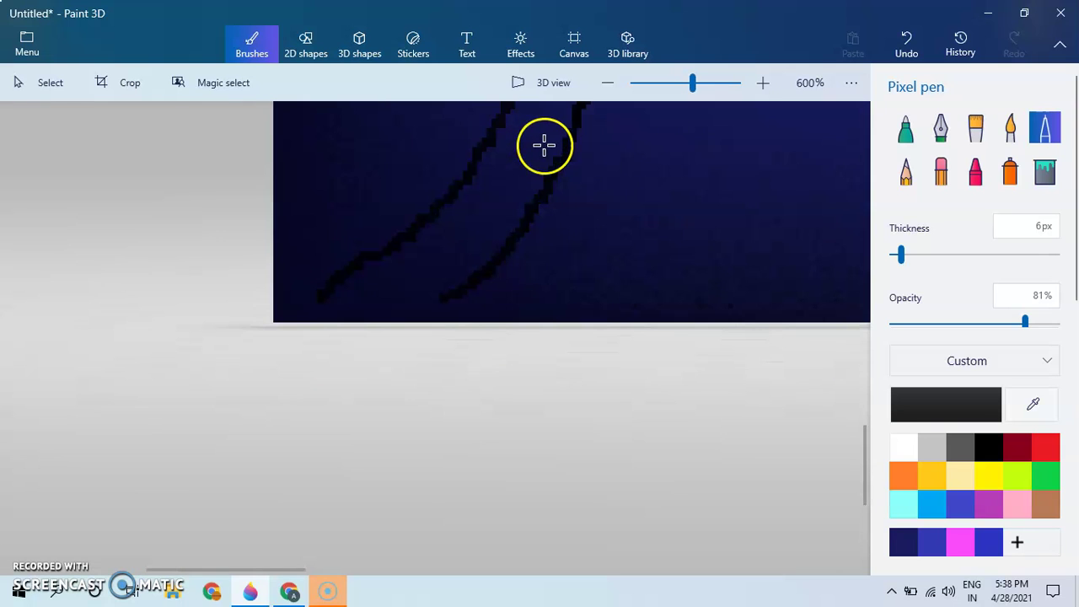
{"action": "scroll", "coordinate": [559, 137], "scroll_direction": "down", "scroll_amount": 4}
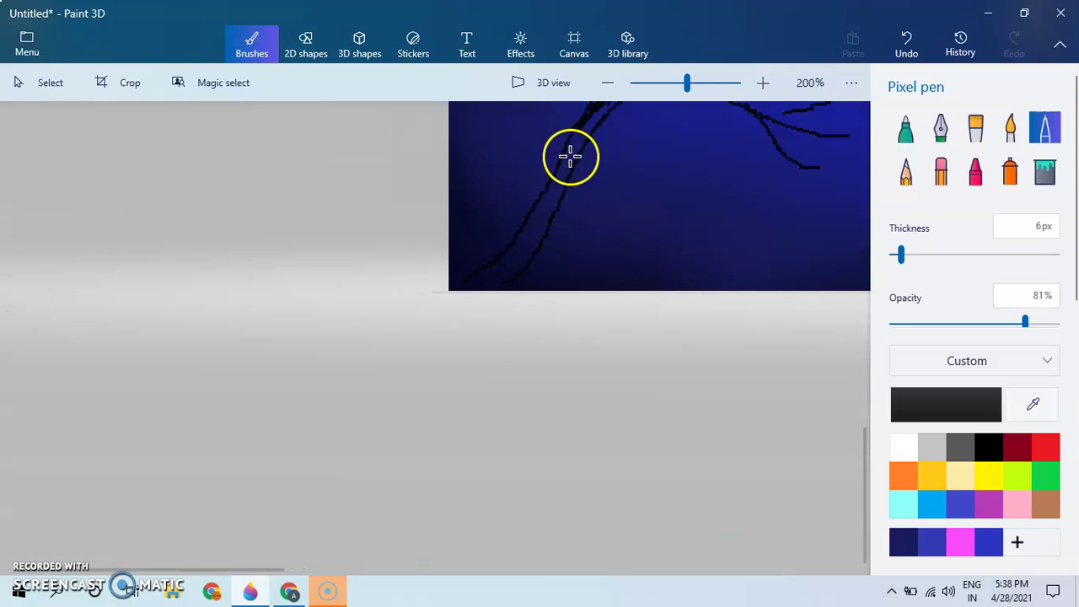
{"action": "scroll", "coordinate": [540, 185], "scroll_direction": "down", "scroll_amount": 1}
{"action": "scroll", "coordinate": [371, 312], "scroll_direction": "up", "scroll_amount": 1}
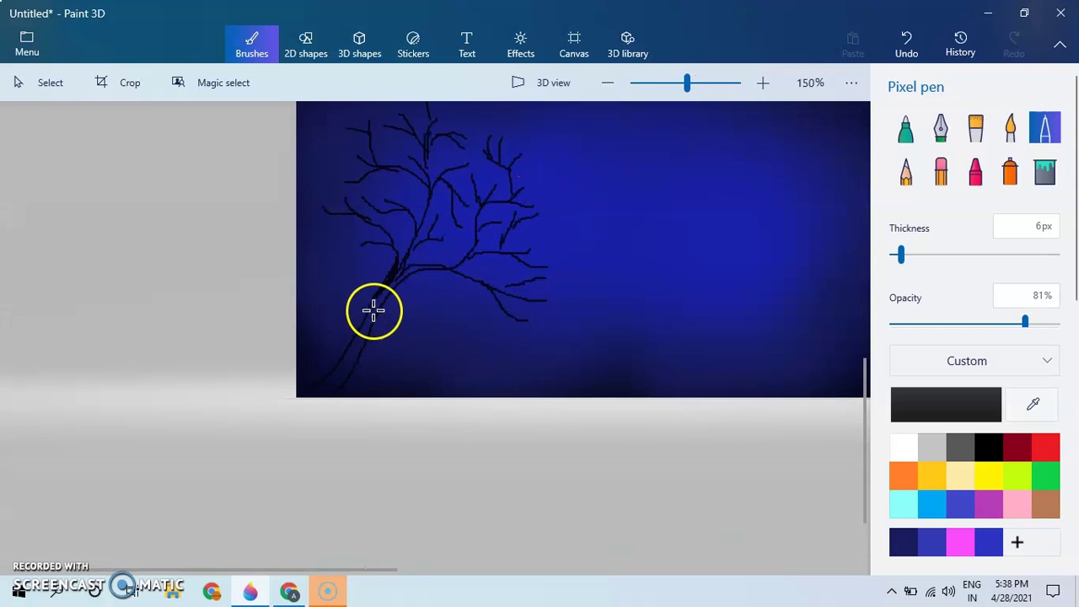
{"action": "scroll", "coordinate": [390, 300], "scroll_direction": "up", "scroll_amount": 2}
{"action": "mouse_move", "coordinate": [406, 270]}
{"action": "left_mouse_down"}
{"action": "mouse_move", "coordinate": [425, 232]}
{"action": "mouse_move", "coordinate": [302, 472]}
{"action": "mouse_move", "coordinate": [249, 503]}
{"action": "left_mouse_up"}
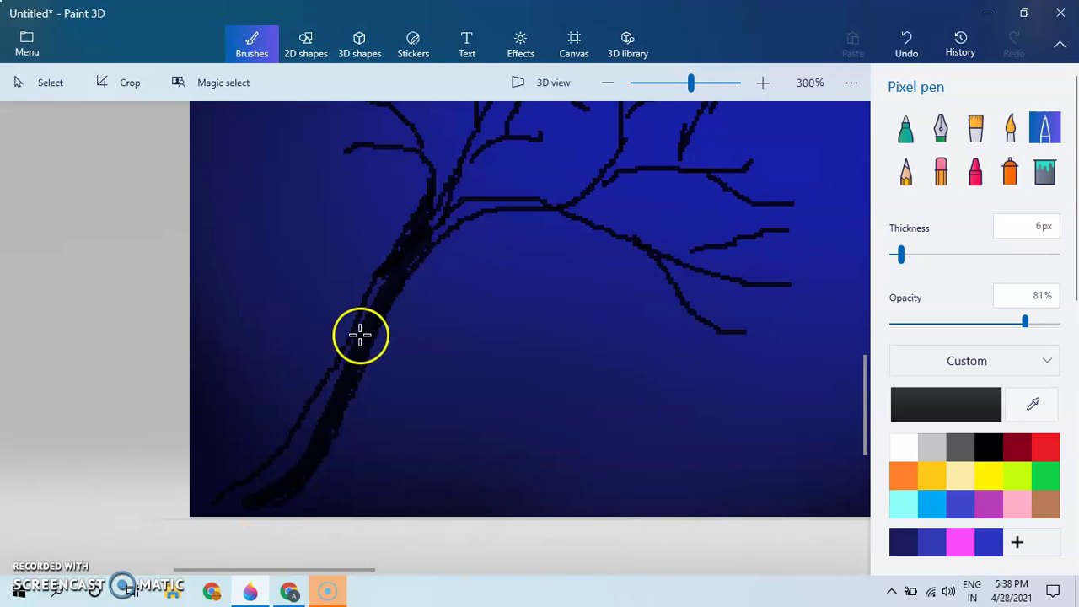
{"action": "mouse_move", "coordinate": [350, 359]}
{"action": "left_mouse_down"}
{"action": "mouse_move", "coordinate": [295, 447]}
{"action": "mouse_move", "coordinate": [244, 480]}
{"action": "mouse_move", "coordinate": [190, 495]}
{"action": "mouse_move", "coordinate": [292, 465]}
{"action": "left_mouse_up"}
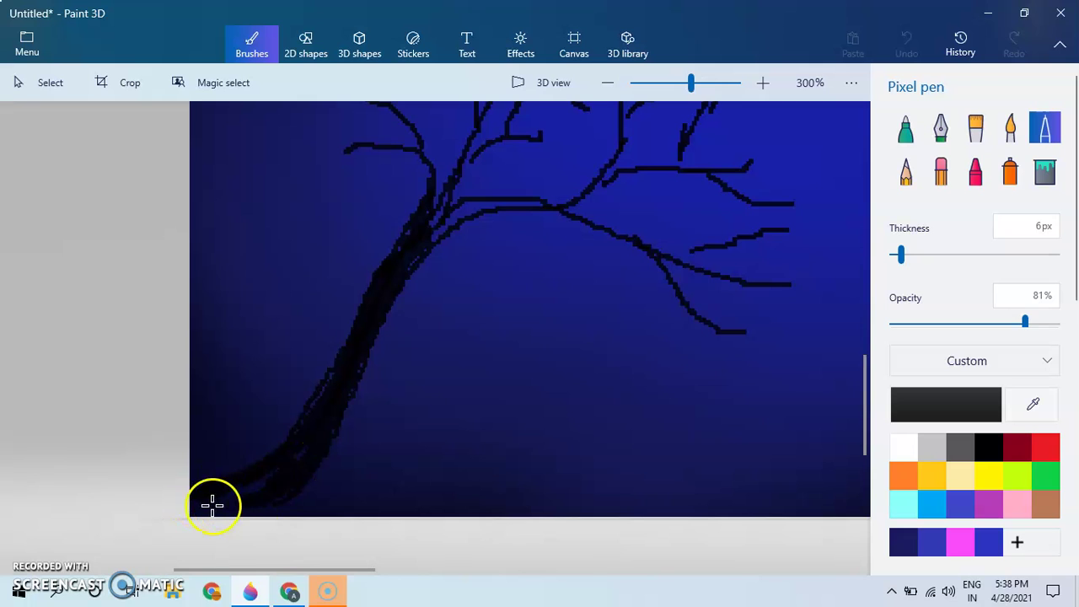
{"action": "mouse_move", "coordinate": [232, 491]}
{"action": "left_mouse_down"}
{"action": "mouse_move", "coordinate": [281, 488]}
{"action": "mouse_move", "coordinate": [337, 371]}
{"action": "mouse_move", "coordinate": [326, 424]}
{"action": "mouse_move", "coordinate": [390, 293]}
{"action": "mouse_move", "coordinate": [430, 236]}
{"action": "mouse_move", "coordinate": [477, 206]}
{"action": "mouse_move", "coordinate": [441, 223]}
{"action": "mouse_move", "coordinate": [430, 235]}
{"action": "mouse_move", "coordinate": [460, 213]}
{"action": "mouse_move", "coordinate": [653, 201]}
{"action": "mouse_move", "coordinate": [665, 230]}
{"action": "mouse_move", "coordinate": [506, 211]}
{"action": "mouse_move", "coordinate": [461, 191]}
{"action": "mouse_move", "coordinate": [417, 225]}
{"action": "left_mouse_up"}
- Set the pen thickness to 1 px and fill in the base of the right-hand branch and the forks where the branches leave the trunk
{"action": "left_click_drag", "start_coordinate": [905, 257], "coordinate": [892, 258]}
{"action": "mouse_move", "coordinate": [479, 215]}
{"action": "left_mouse_down"}
{"action": "mouse_move", "coordinate": [528, 203]}
{"action": "mouse_move", "coordinate": [481, 203]}
{"action": "mouse_move", "coordinate": [588, 192]}
{"action": "mouse_move", "coordinate": [494, 206]}
{"action": "mouse_move", "coordinate": [555, 207]}
{"action": "mouse_move", "coordinate": [538, 208]}
{"action": "mouse_move", "coordinate": [591, 222]}
{"action": "mouse_move", "coordinate": [484, 208]}
{"action": "mouse_move", "coordinate": [551, 204]}
{"action": "mouse_move", "coordinate": [530, 202]}
{"action": "mouse_move", "coordinate": [461, 212]}
{"action": "left_mouse_up"}
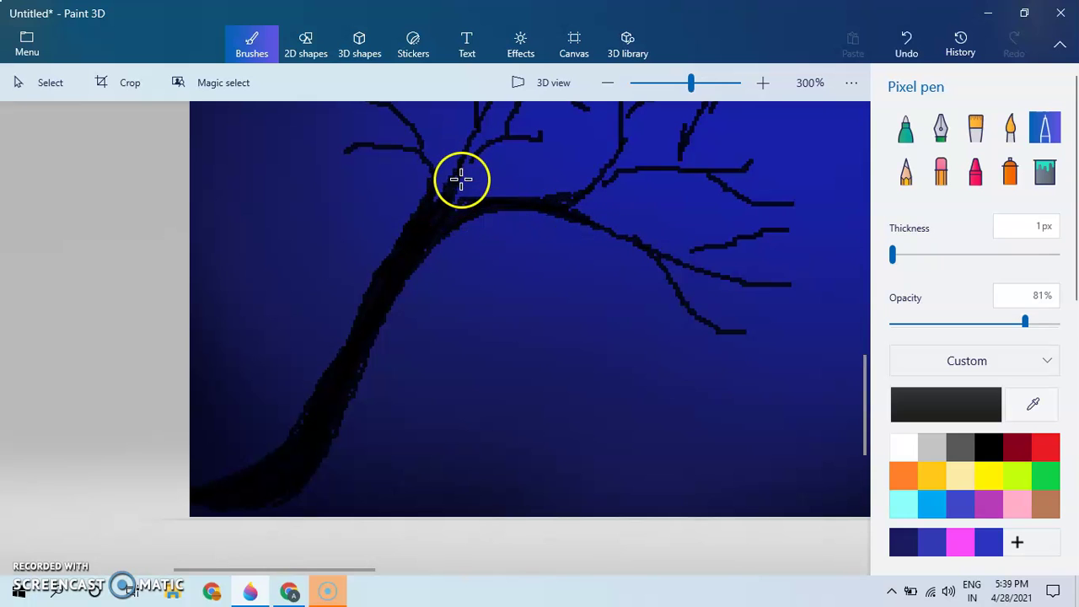
{"action": "mouse_move", "coordinate": [491, 145]}
{"action": "left_mouse_down"}
{"action": "mouse_move", "coordinate": [531, 144]}
{"action": "mouse_move", "coordinate": [480, 129]}
{"action": "left_mouse_up"}
{"action": "left_click_drag", "start_coordinate": [462, 168], "coordinate": [460, 210]}
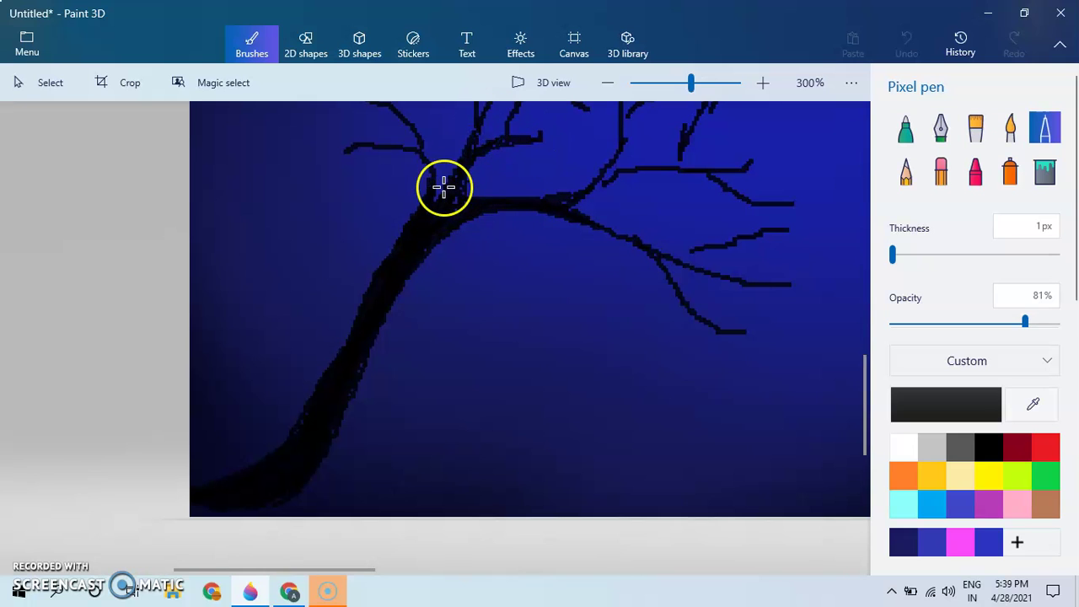
{"action": "mouse_move", "coordinate": [439, 177]}
{"action": "left_mouse_down"}
{"action": "mouse_move", "coordinate": [426, 143]}
{"action": "mouse_move", "coordinate": [445, 188]}
{"action": "left_mouse_up"}
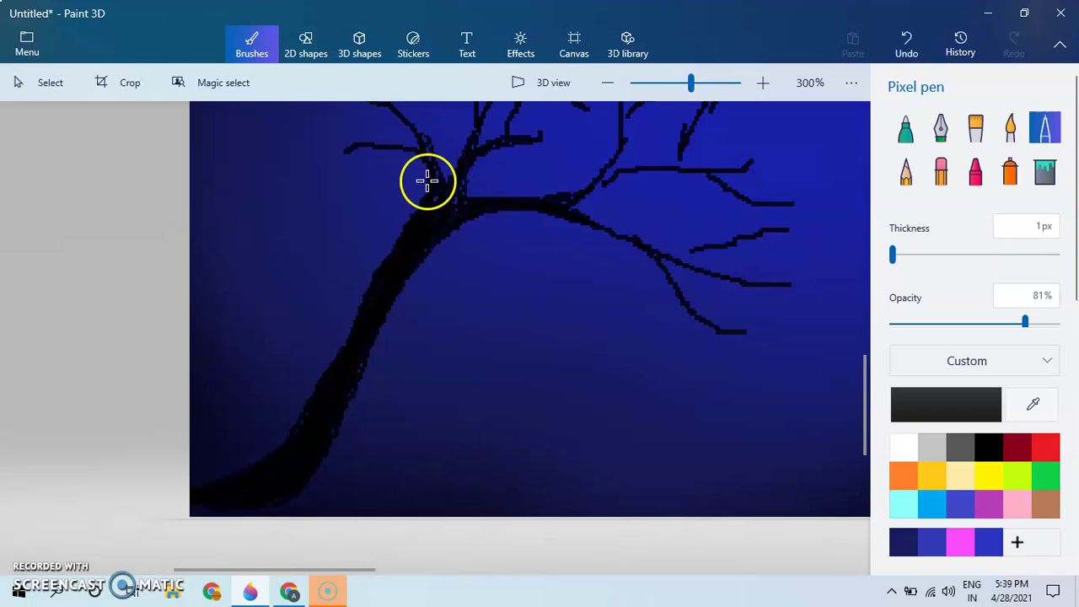
{"action": "scroll", "coordinate": [429, 150], "scroll_direction": "up", "scroll_amount": 3}
{"action": "mouse_move", "coordinate": [489, 213]}
{"action": "left_mouse_down"}
{"action": "mouse_move", "coordinate": [484, 248]}
{"action": "mouse_move", "coordinate": [462, 246]}
{"action": "mouse_move", "coordinate": [419, 141]}
{"action": "mouse_move", "coordinate": [426, 244]}
{"action": "mouse_move", "coordinate": [431, 170]}
{"action": "mouse_move", "coordinate": [420, 253]}
{"action": "mouse_move", "coordinate": [427, 188]}
{"action": "mouse_move", "coordinate": [417, 157]}
{"action": "mouse_move", "coordinate": [420, 243]}
{"action": "mouse_move", "coordinate": [488, 235]}
{"action": "left_mouse_up"}
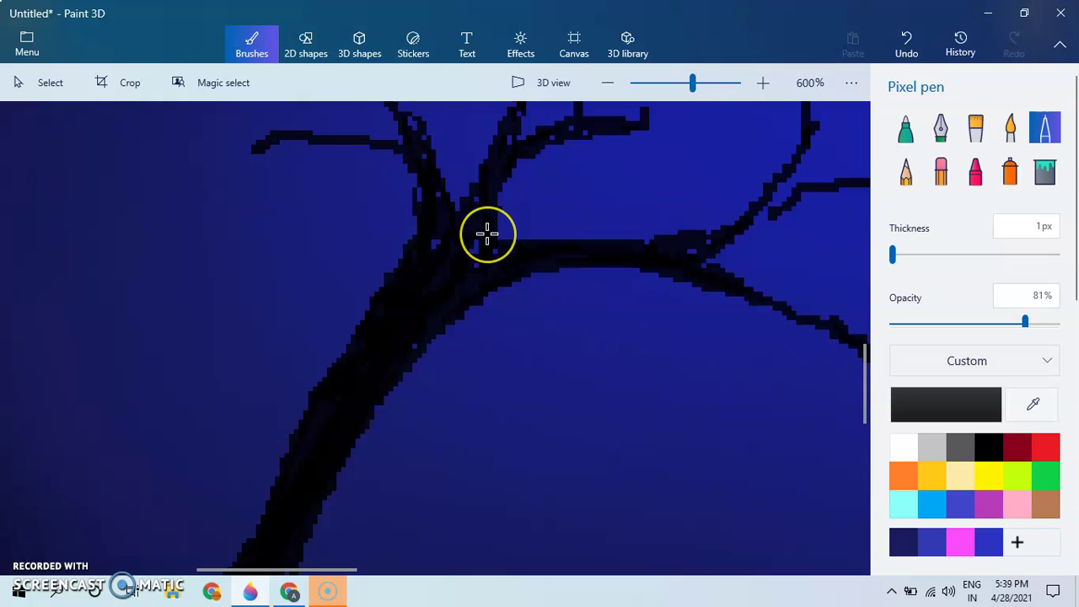
{"action": "scroll", "coordinate": [487, 234], "scroll_direction": "down", "scroll_amount": 1}
- Set the pen thickness to 2 px, then thicken the central and left-hand branches and add twigs to the central offshoot
{"action": "scroll", "coordinate": [487, 209], "scroll_direction": "down", "scroll_amount": 4}
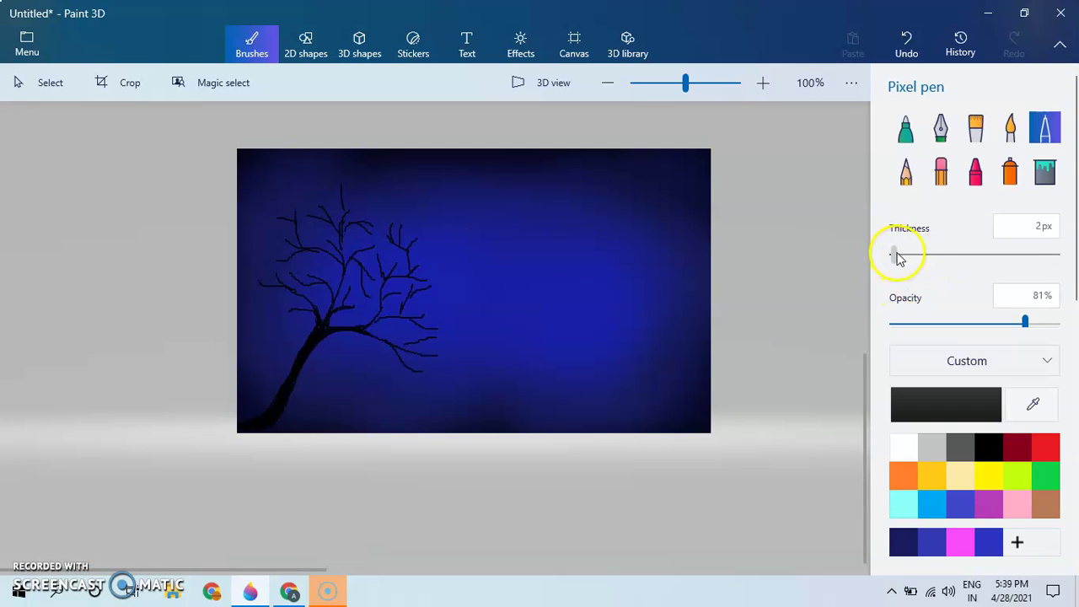
{"action": "scroll", "coordinate": [323, 323], "scroll_direction": "up", "scroll_amount": 1}
{"action": "scroll", "coordinate": [321, 328], "scroll_direction": "up", "scroll_amount": 3}
{"action": "left_click_drag", "start_coordinate": [322, 318], "coordinate": [389, 165]}
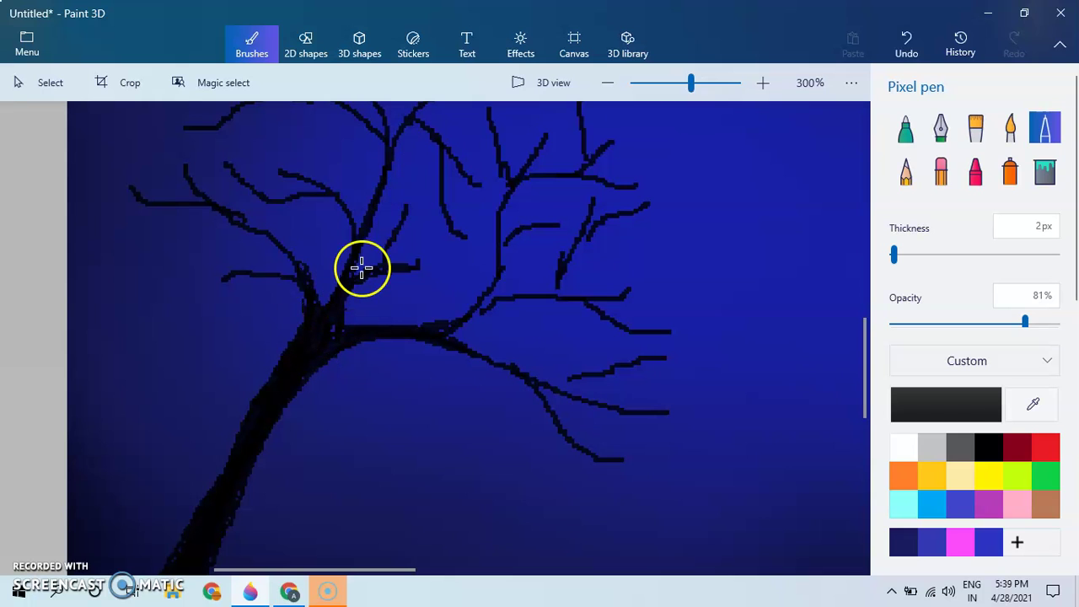
{"action": "mouse_move", "coordinate": [407, 266]}
{"action": "left_mouse_down"}
{"action": "mouse_move", "coordinate": [417, 258]}
{"action": "mouse_move", "coordinate": [396, 272]}
{"action": "mouse_move", "coordinate": [378, 265]}
{"action": "mouse_move", "coordinate": [345, 294]}
{"action": "mouse_move", "coordinate": [337, 332]}
{"action": "mouse_move", "coordinate": [357, 330]}
{"action": "mouse_move", "coordinate": [357, 320]}
{"action": "mouse_move", "coordinate": [324, 322]}
{"action": "left_mouse_up"}
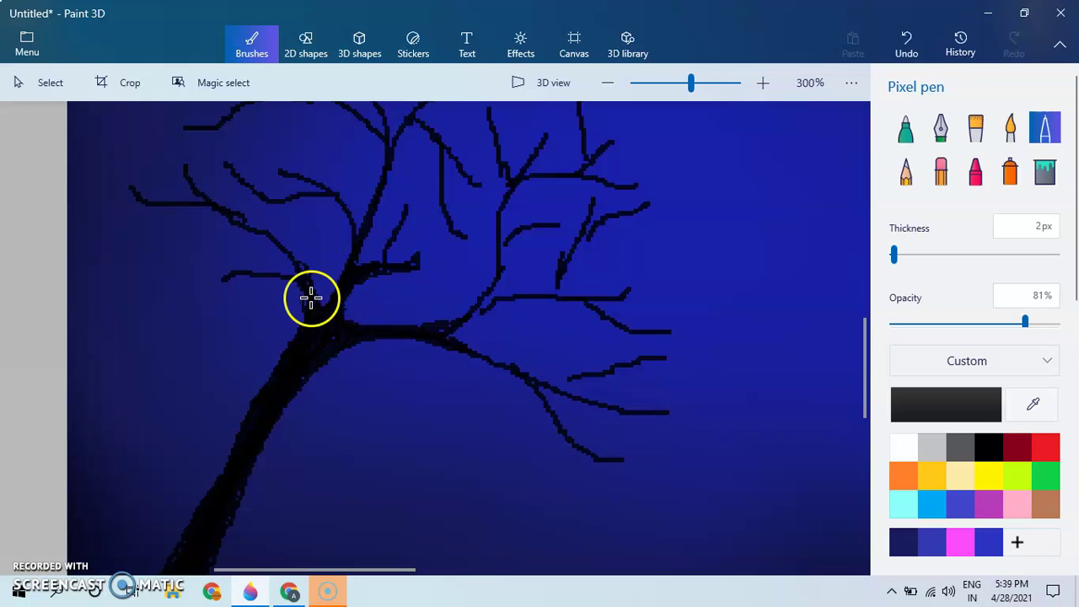
{"action": "mouse_move", "coordinate": [304, 267]}
{"action": "left_mouse_down"}
{"action": "mouse_move", "coordinate": [277, 231]}
{"action": "mouse_move", "coordinate": [220, 213]}
{"action": "mouse_move", "coordinate": [252, 220]}
{"action": "mouse_move", "coordinate": [302, 265]}
{"action": "mouse_move", "coordinate": [275, 230]}
{"action": "mouse_move", "coordinate": [242, 222]}
{"action": "mouse_move", "coordinate": [277, 236]}
{"action": "mouse_move", "coordinate": [296, 294]}
{"action": "mouse_move", "coordinate": [316, 301]}
{"action": "mouse_move", "coordinate": [274, 269]}
{"action": "mouse_move", "coordinate": [223, 280]}
{"action": "mouse_move", "coordinate": [328, 297]}
{"action": "mouse_move", "coordinate": [370, 323]}
{"action": "mouse_move", "coordinate": [355, 334]}
{"action": "mouse_move", "coordinate": [428, 227]}
{"action": "mouse_move", "coordinate": [421, 269]}
{"action": "mouse_move", "coordinate": [558, 322]}
{"action": "mouse_move", "coordinate": [495, 337]}
{"action": "mouse_move", "coordinate": [408, 264]}
{"action": "mouse_move", "coordinate": [452, 270]}
{"action": "left_mouse_up"}
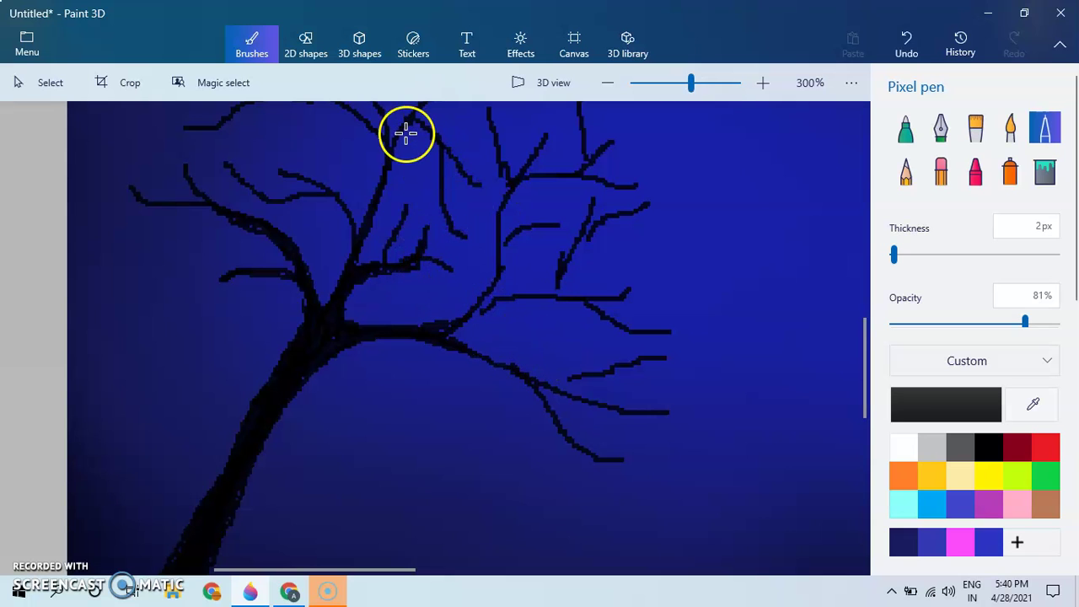
- Thicken the right-hand branch up to its fork and join the loose outer twigs to it
{"action": "scroll", "coordinate": [404, 135], "scroll_direction": "down", "scroll_amount": 3}
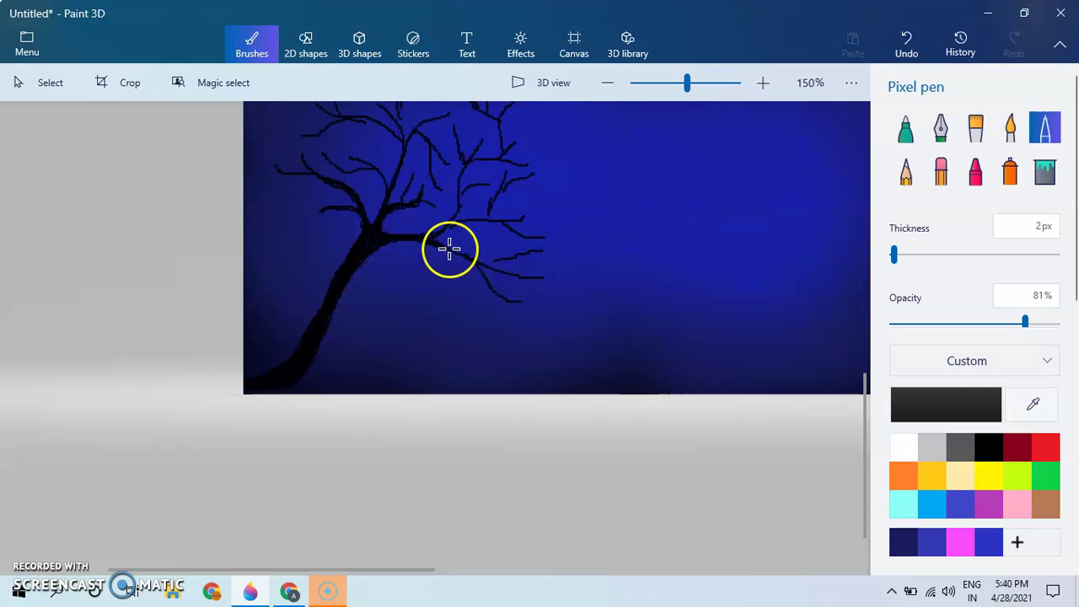
{"action": "scroll", "coordinate": [448, 222], "scroll_direction": "up", "scroll_amount": 4}
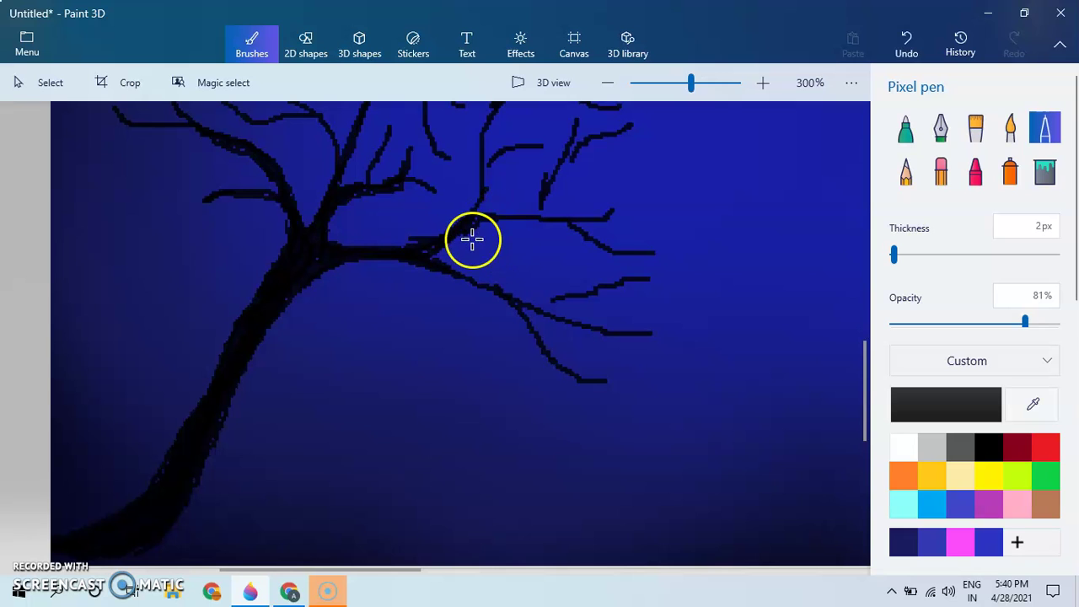
{"action": "mouse_move", "coordinate": [421, 242]}
{"action": "left_mouse_down"}
{"action": "mouse_move", "coordinate": [320, 253]}
{"action": "mouse_move", "coordinate": [419, 248]}
{"action": "mouse_move", "coordinate": [407, 233]}
{"action": "mouse_move", "coordinate": [349, 255]}
{"action": "left_mouse_up"}
{"action": "scroll", "coordinate": [406, 260], "scroll_direction": "down", "scroll_amount": 2}
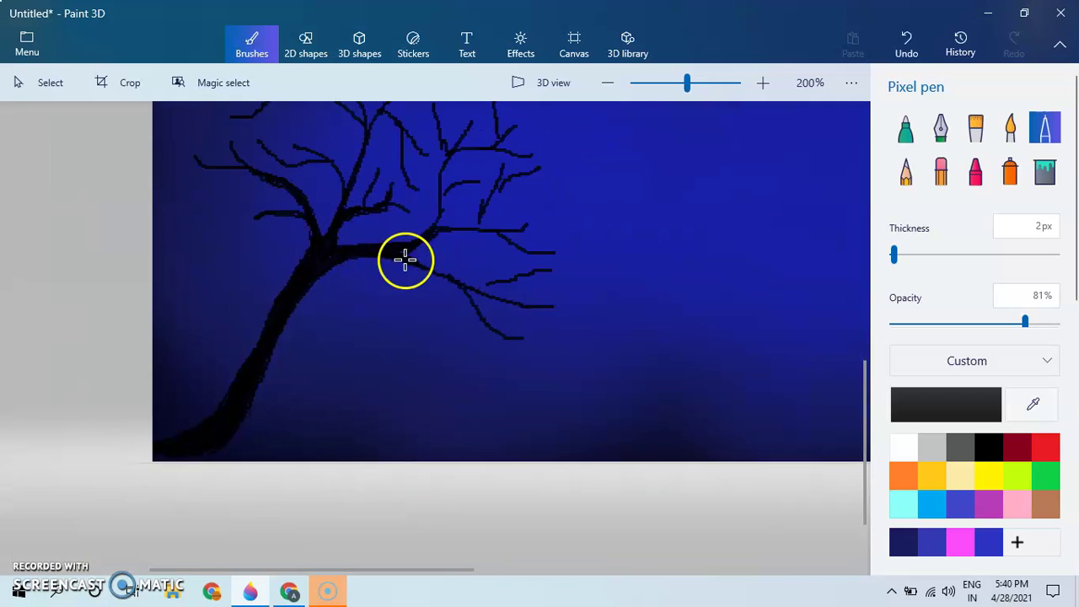
{"action": "scroll", "coordinate": [421, 261], "scroll_direction": "down", "scroll_amount": 1}
{"action": "scroll", "coordinate": [472, 271], "scroll_direction": "up", "scroll_amount": 2}
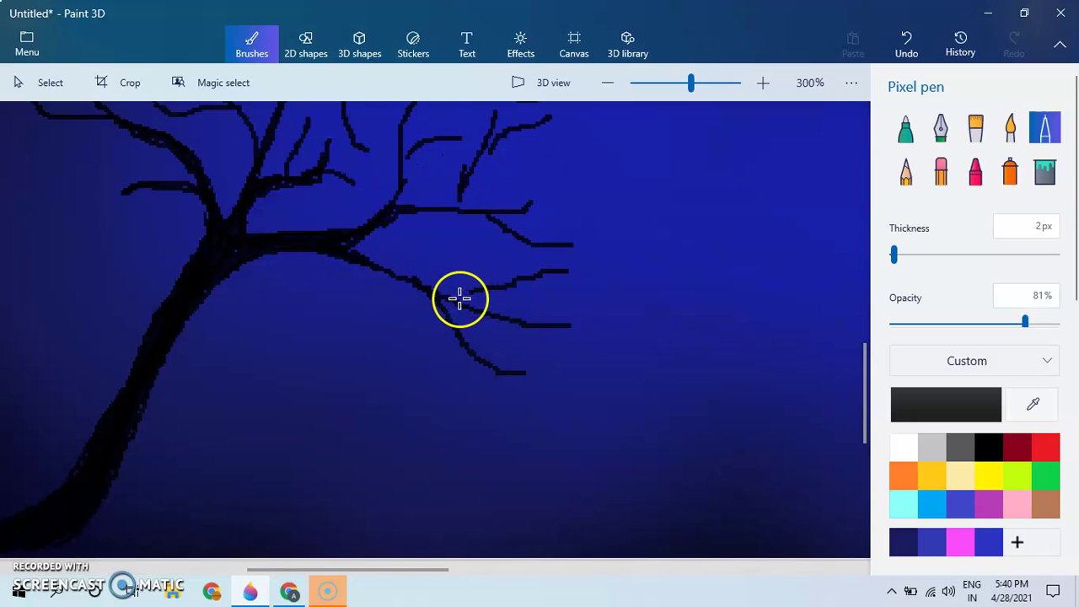
{"action": "mouse_move", "coordinate": [489, 289]}
{"action": "left_mouse_down"}
{"action": "mouse_move", "coordinate": [507, 261]}
{"action": "mouse_move", "coordinate": [497, 197]}
{"action": "left_mouse_up"}
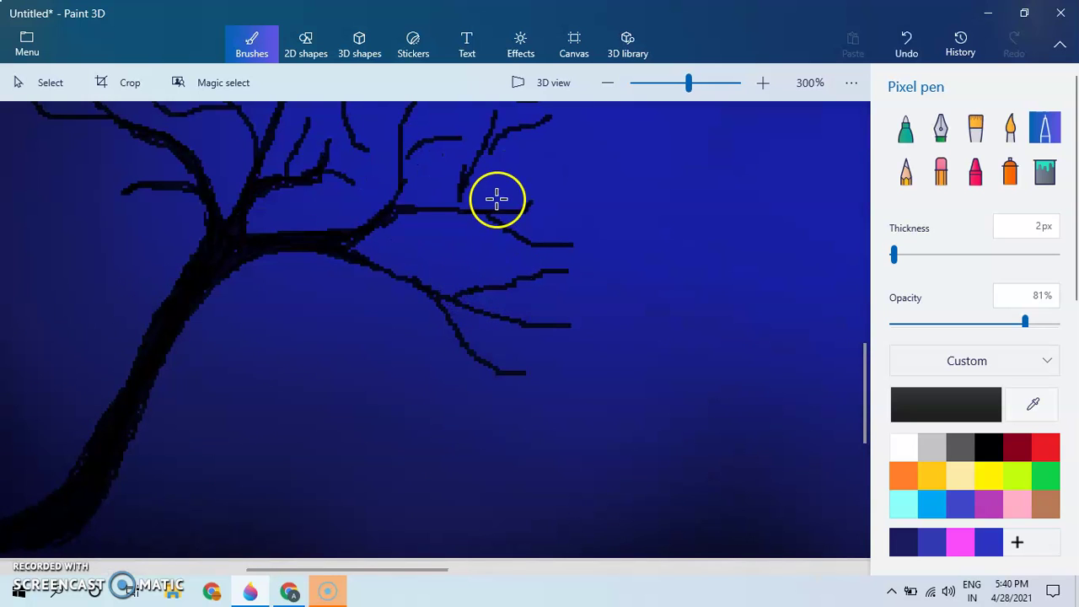
- Choose white at 1 px thickness and draw a highlight along the right edge of the trunk's upper bend
{"action": "scroll", "coordinate": [497, 197], "scroll_direction": "down", "scroll_amount": 2}
{"action": "scroll", "coordinate": [497, 196], "scroll_direction": "down", "scroll_amount": 2}
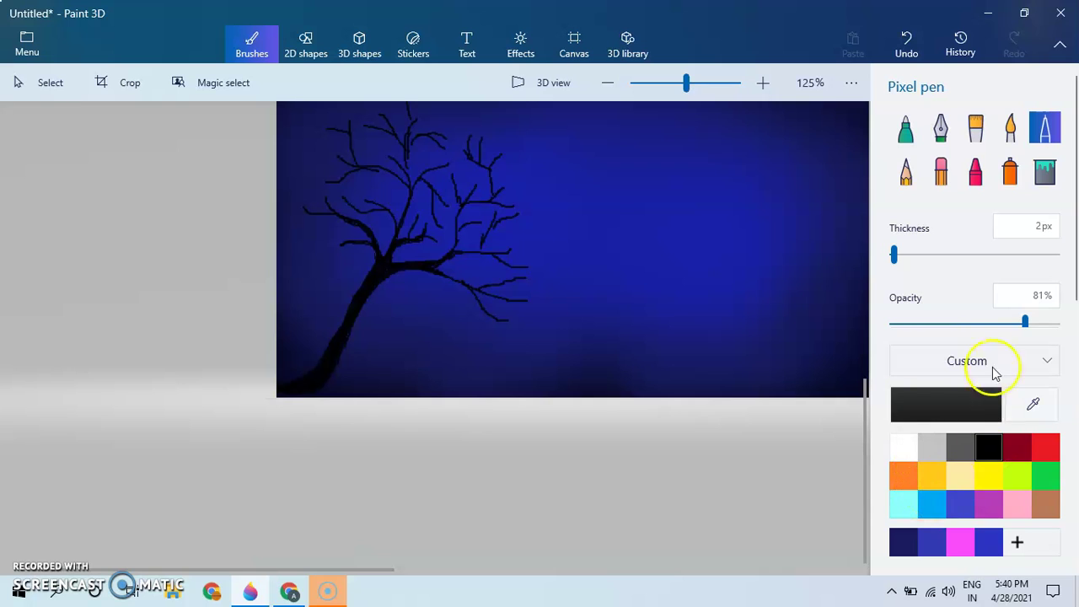
{"action": "left_click", "coordinate": [904, 449]}
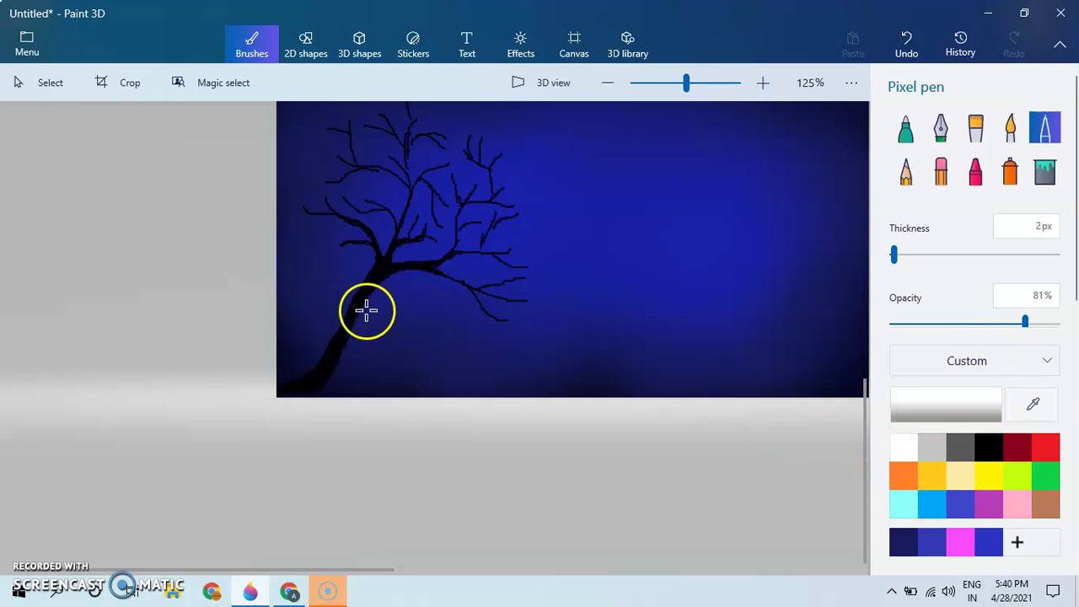
{"action": "scroll", "coordinate": [369, 301], "scroll_direction": "up", "scroll_amount": 1}
{"action": "scroll", "coordinate": [390, 299], "scroll_direction": "up", "scroll_amount": 3}
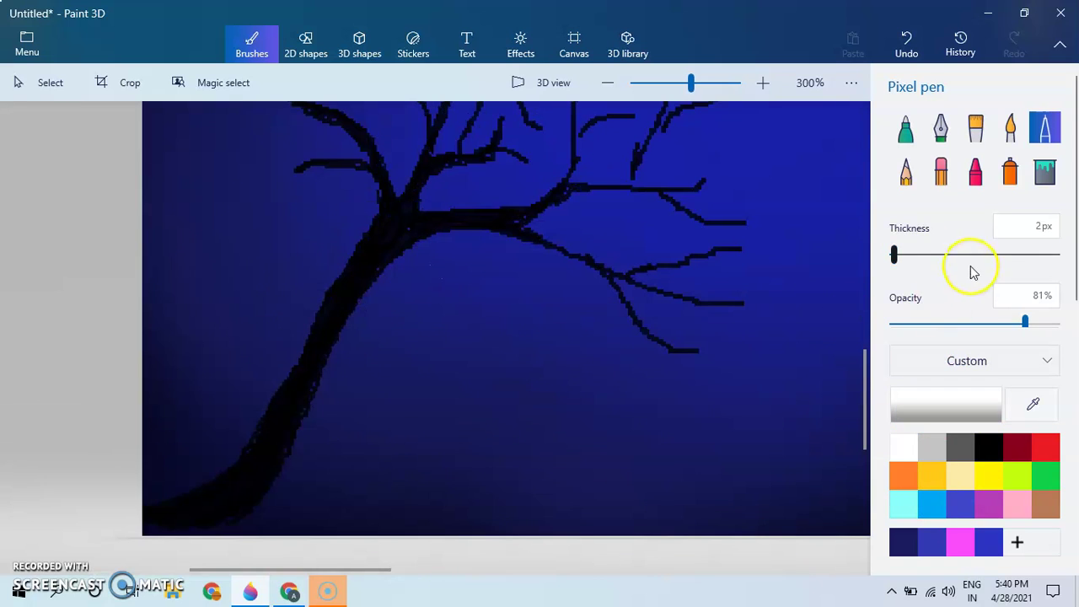
{"action": "left_click_drag", "start_coordinate": [894, 255], "coordinate": [891, 255]}
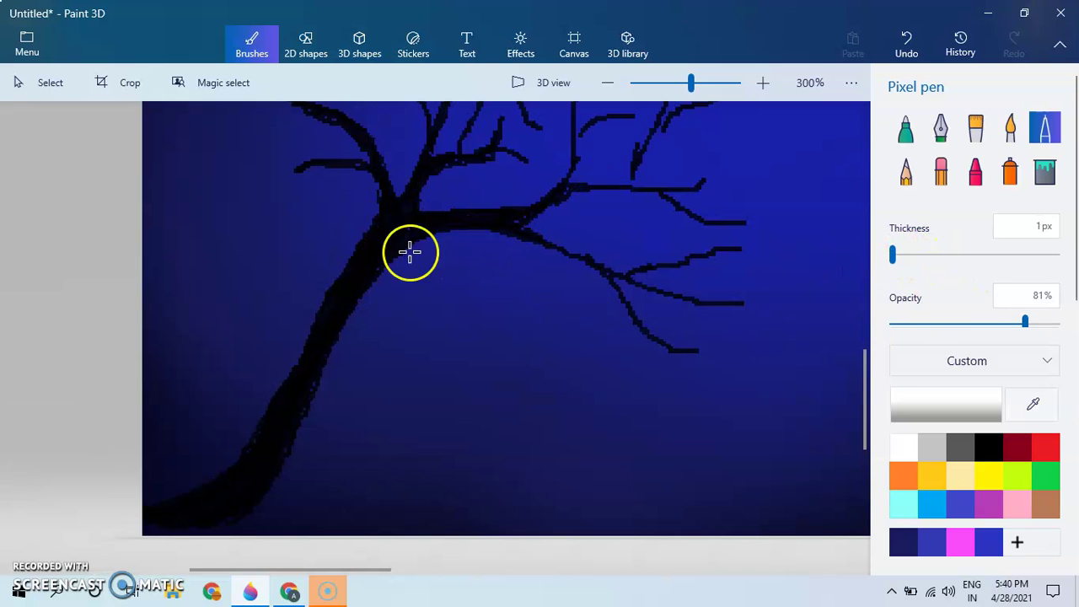
{"action": "left_click_drag", "start_coordinate": [408, 247], "coordinate": [354, 305]}
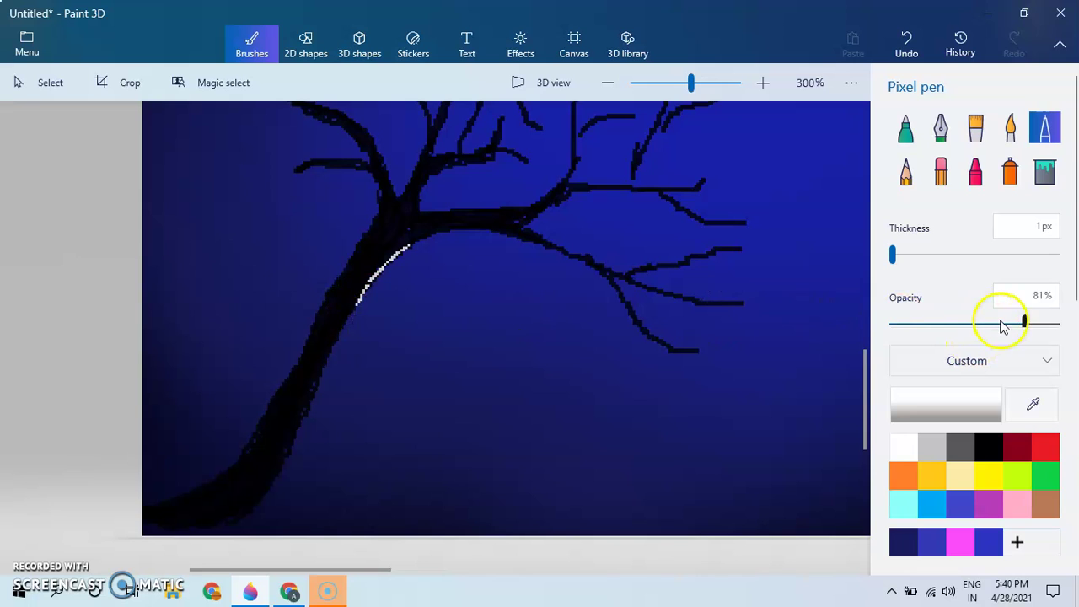
- Lower the pen opacity to 57% and continue the white highlight down the trunk's right edge to its base
{"action": "left_click_drag", "start_coordinate": [1009, 324], "coordinate": [984, 323]}
{"action": "left_click", "coordinate": [361, 309]}
{"action": "mouse_move", "coordinate": [361, 309]}
{"action": "left_mouse_down"}
{"action": "mouse_move", "coordinate": [315, 380]}
{"action": "mouse_move", "coordinate": [270, 502]}
{"action": "left_mouse_up"}
{"action": "left_click_drag", "start_coordinate": [218, 528], "coordinate": [204, 532]}
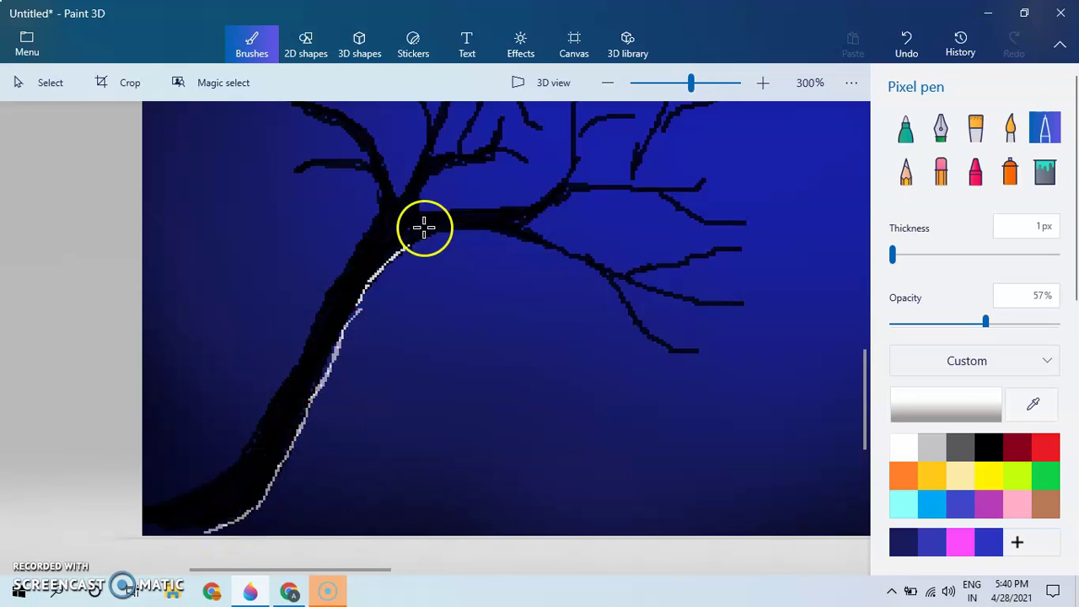
- Draw white highlights along the central offshoot and the right-hand branch's fork, then undo the last stroke
{"action": "mouse_move", "coordinate": [474, 160]}
{"action": "left_mouse_down"}
{"action": "mouse_move", "coordinate": [429, 191]}
{"action": "mouse_move", "coordinate": [440, 209]}
{"action": "mouse_move", "coordinate": [444, 167]}
{"action": "mouse_move", "coordinate": [441, 193]}
{"action": "left_mouse_up"}
{"action": "mouse_move", "coordinate": [576, 194]}
{"action": "left_mouse_down"}
{"action": "mouse_move", "coordinate": [520, 225]}
{"action": "mouse_move", "coordinate": [594, 254]}
{"action": "left_mouse_up"}
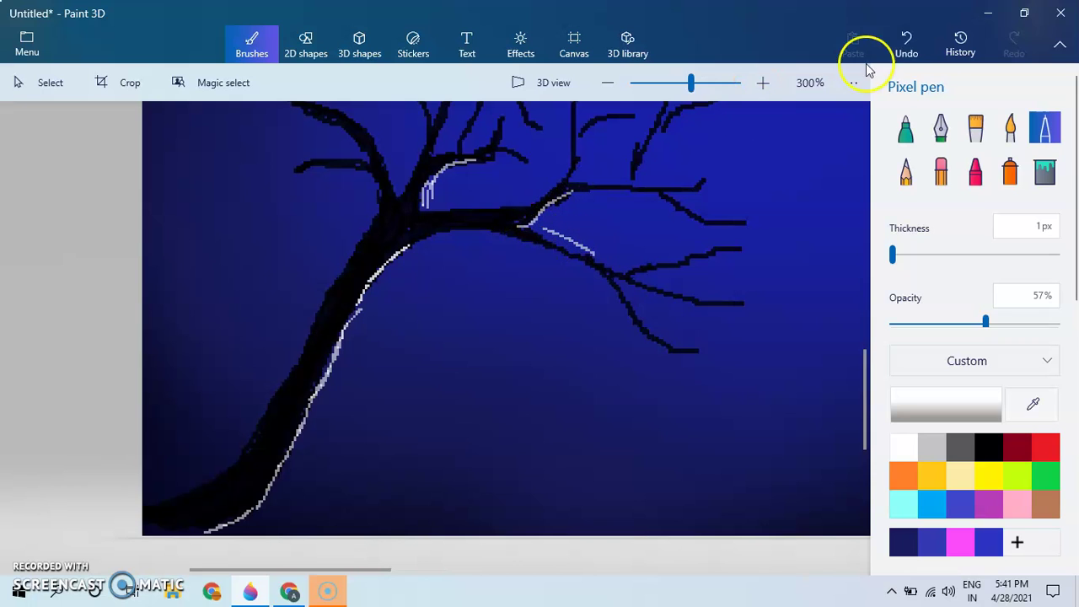
{"action": "left_click", "coordinate": [907, 42]}
- Draw white highlights along the upper edges of the right-hand branch's lower offshoot and its three end twigs
{"action": "mouse_move", "coordinate": [534, 227]}
{"action": "left_mouse_down"}
{"action": "mouse_move", "coordinate": [655, 262]}
{"action": "mouse_move", "coordinate": [634, 255]}
{"action": "left_mouse_up"}
{"action": "left_click_drag", "start_coordinate": [745, 245], "coordinate": [702, 249]}
{"action": "mouse_move", "coordinate": [742, 294]}
{"action": "left_mouse_down"}
{"action": "mouse_move", "coordinate": [674, 299]}
{"action": "mouse_move", "coordinate": [645, 277]}
{"action": "left_mouse_up"}
{"action": "left_click_drag", "start_coordinate": [687, 338], "coordinate": [634, 295]}
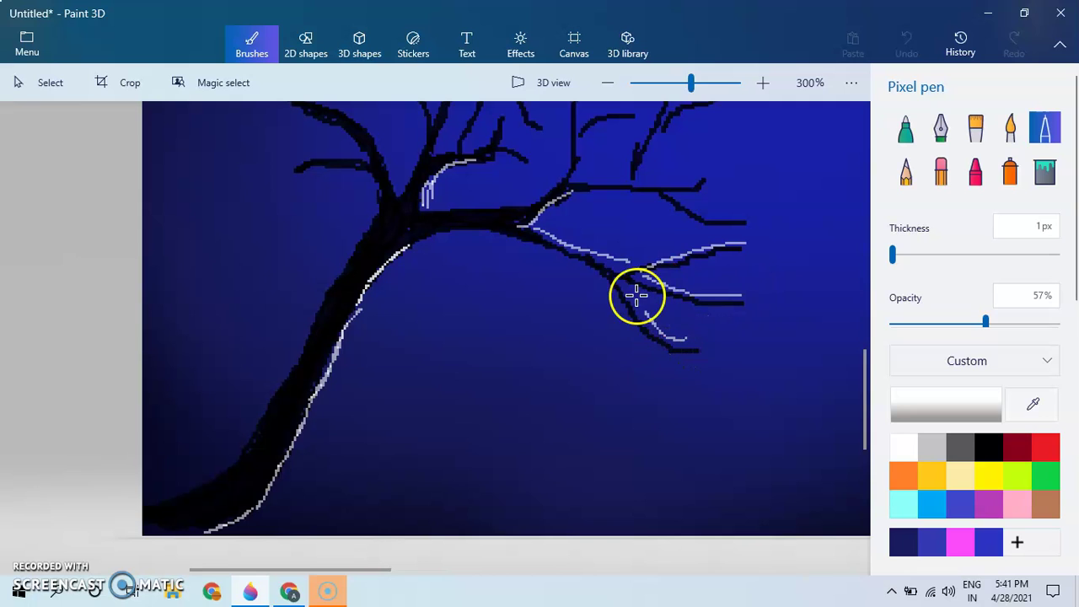
- Highlight the right-hand branch's upper offshoot and its rising twigs in white
{"action": "mouse_move", "coordinate": [736, 213]}
{"action": "left_mouse_down"}
{"action": "mouse_move", "coordinate": [689, 199]}
{"action": "mouse_move", "coordinate": [704, 176]}
{"action": "mouse_move", "coordinate": [648, 175]}
{"action": "left_mouse_up"}
{"action": "mouse_move", "coordinate": [683, 116]}
{"action": "left_mouse_down"}
{"action": "mouse_move", "coordinate": [631, 182]}
{"action": "mouse_move", "coordinate": [585, 181]}
{"action": "left_mouse_up"}
{"action": "left_click_drag", "start_coordinate": [592, 128], "coordinate": [580, 171]}
- Draw white highlights along the central offshoot's twigs and the lower left-hand branch with its side twig
{"action": "scroll", "coordinate": [600, 110], "scroll_direction": "up", "scroll_amount": 1}
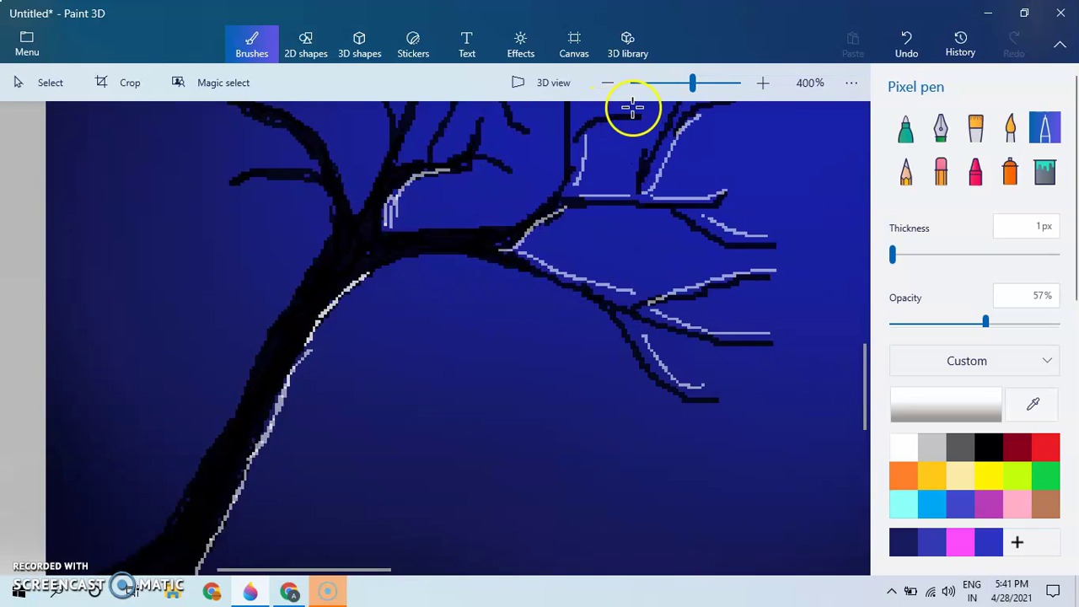
{"action": "left_click_drag", "start_coordinate": [478, 155], "coordinate": [494, 166]}
{"action": "left_click_drag", "start_coordinate": [486, 123], "coordinate": [461, 154]}
{"action": "mouse_move", "coordinate": [440, 109]}
{"action": "left_mouse_down"}
{"action": "mouse_move", "coordinate": [412, 157]}
{"action": "mouse_move", "coordinate": [405, 110]}
{"action": "mouse_move", "coordinate": [381, 164]}
{"action": "left_mouse_up"}
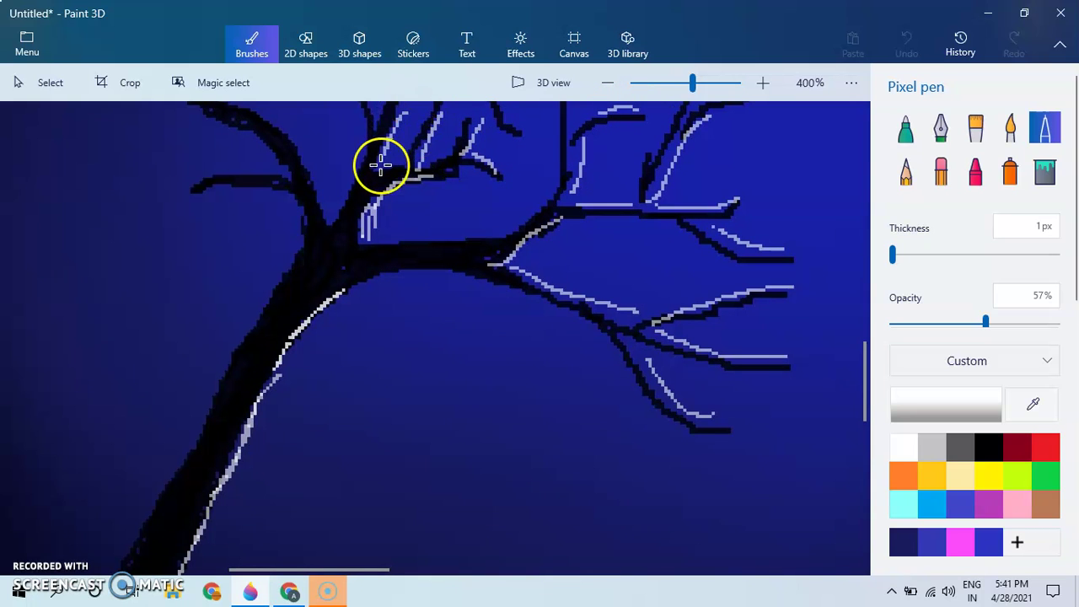
{"action": "mouse_move", "coordinate": [291, 128]}
{"action": "left_mouse_down"}
{"action": "mouse_move", "coordinate": [323, 214]}
{"action": "mouse_move", "coordinate": [329, 207]}
{"action": "left_mouse_up"}
{"action": "left_click_drag", "start_coordinate": [246, 110], "coordinate": [299, 133]}
{"action": "left_click_drag", "start_coordinate": [289, 175], "coordinate": [223, 170]}
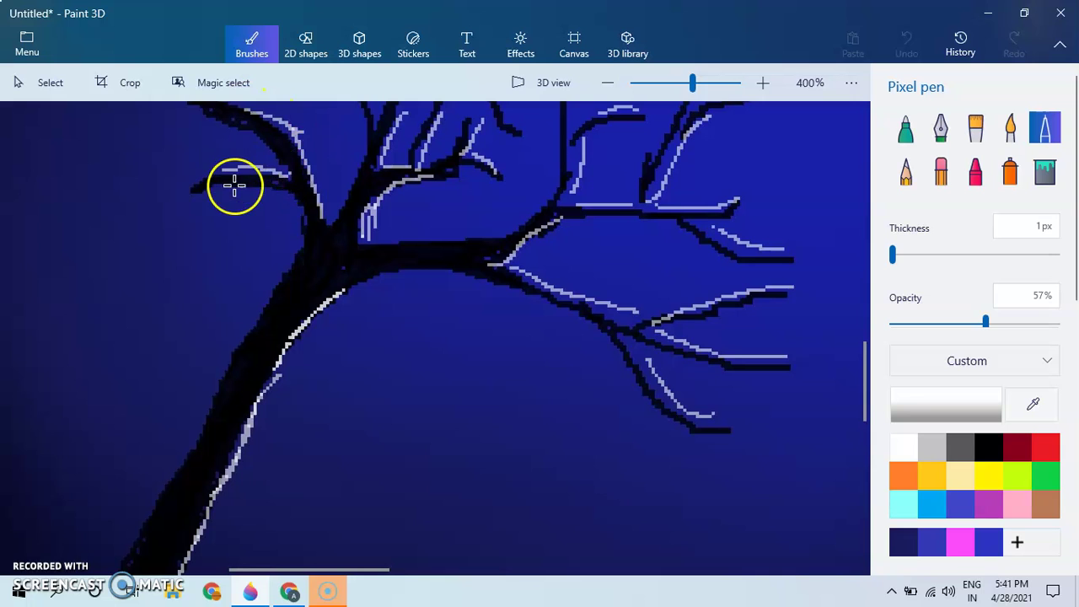
- Draw white highlights along the right-hand branch's upper offshoots and their twigs at the tree's upper right
{"action": "scroll", "coordinate": [436, 200], "scroll_direction": "down", "scroll_amount": 5}
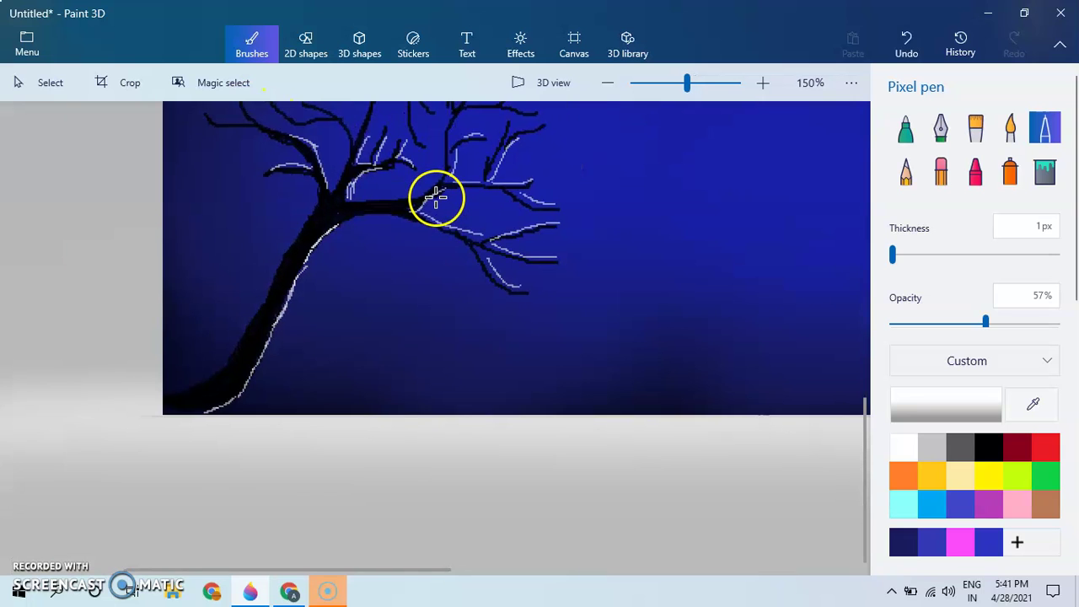
{"action": "scroll", "coordinate": [436, 197], "scroll_direction": "down", "scroll_amount": 2}
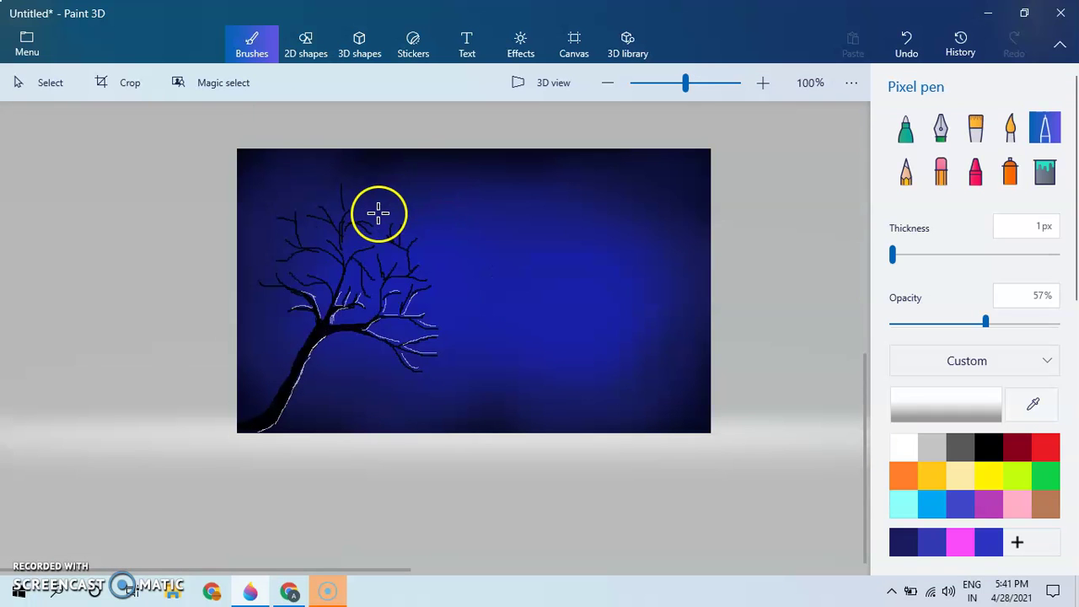
{"action": "scroll", "coordinate": [378, 213], "scroll_direction": "up", "scroll_amount": 1}
{"action": "scroll", "coordinate": [374, 308], "scroll_direction": "up", "scroll_amount": 3}
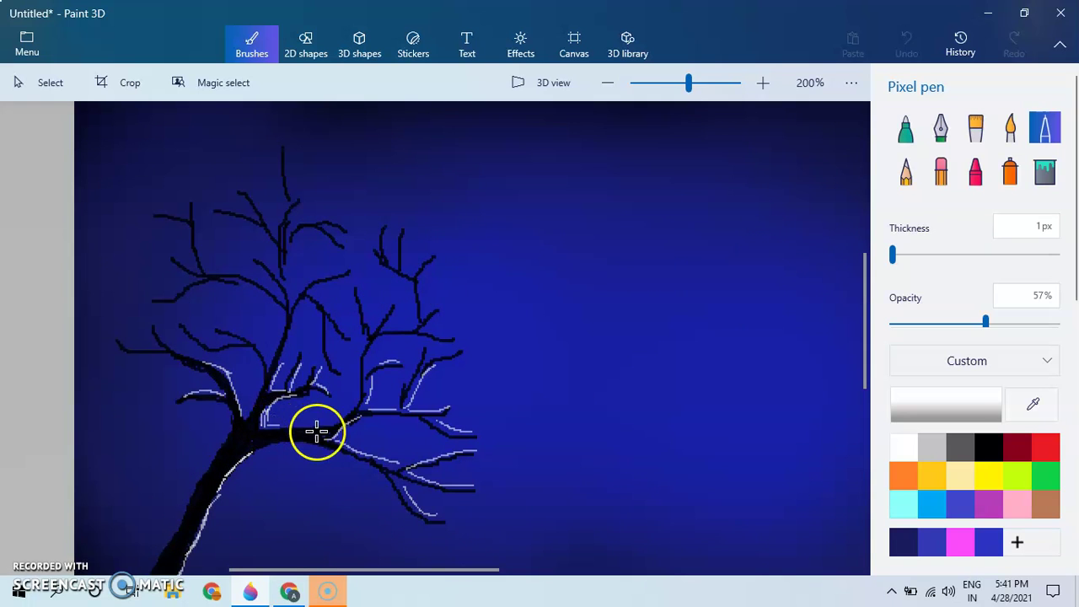
{"action": "left_click_drag", "start_coordinate": [439, 316], "coordinate": [416, 334]}
{"action": "left_click_drag", "start_coordinate": [431, 263], "coordinate": [427, 329]}
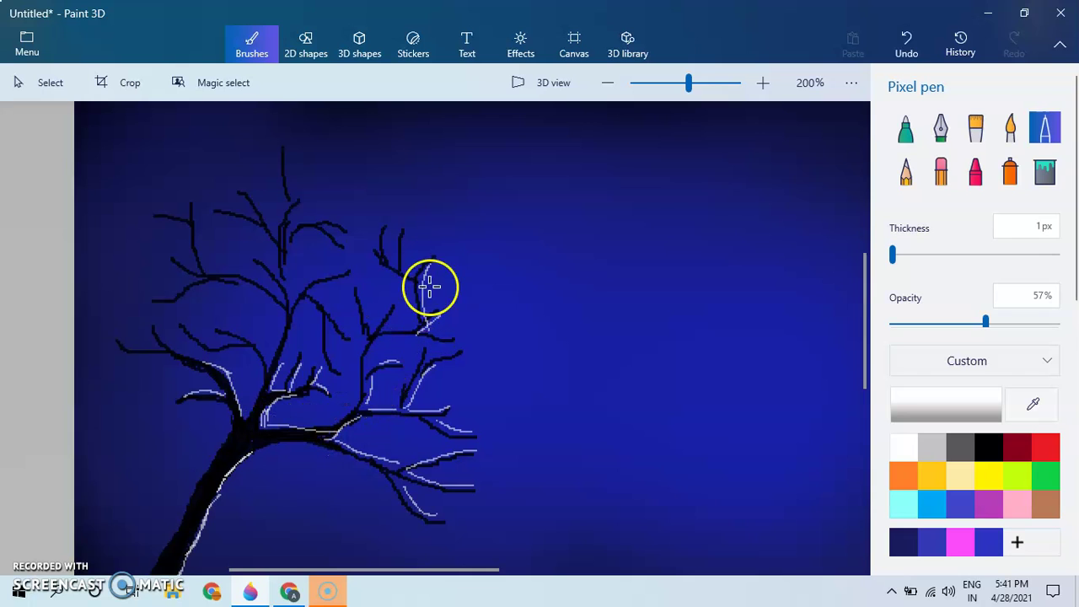
{"action": "left_click_drag", "start_coordinate": [400, 238], "coordinate": [406, 273]}
{"action": "mouse_move", "coordinate": [391, 236]}
{"action": "left_mouse_down"}
{"action": "mouse_move", "coordinate": [418, 316]}
{"action": "mouse_move", "coordinate": [395, 313]}
{"action": "mouse_move", "coordinate": [359, 360]}
{"action": "mouse_move", "coordinate": [374, 353]}
{"action": "mouse_move", "coordinate": [371, 390]}
{"action": "mouse_move", "coordinate": [368, 295]}
{"action": "mouse_move", "coordinate": [380, 320]}
{"action": "mouse_move", "coordinate": [428, 333]}
{"action": "mouse_move", "coordinate": [348, 283]}
{"action": "mouse_move", "coordinate": [332, 227]}
{"action": "mouse_move", "coordinate": [341, 220]}
{"action": "mouse_move", "coordinate": [309, 222]}
{"action": "mouse_move", "coordinate": [301, 207]}
{"action": "mouse_move", "coordinate": [289, 231]}
{"action": "mouse_move", "coordinate": [291, 292]}
{"action": "left_mouse_up"}
- Highlight the tall central branch and the upper left-hand branches with their twigs in white
{"action": "left_click_drag", "start_coordinate": [341, 321], "coordinate": [339, 371]}
{"action": "mouse_move", "coordinate": [344, 271]}
{"action": "left_mouse_down"}
{"action": "mouse_move", "coordinate": [320, 275]}
{"action": "mouse_move", "coordinate": [284, 311]}
{"action": "left_mouse_up"}
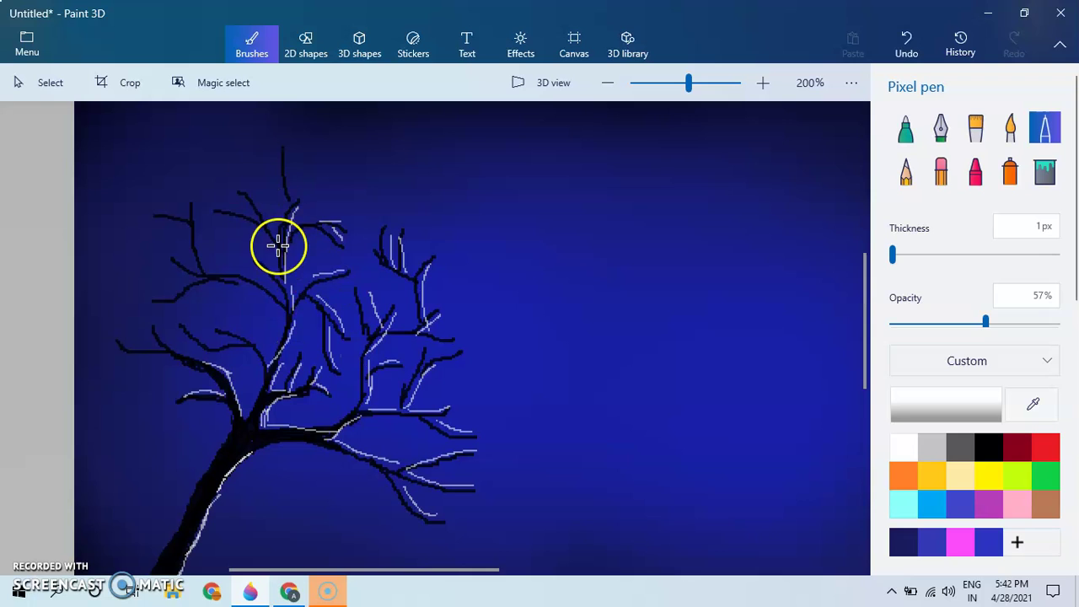
{"action": "mouse_move", "coordinate": [290, 149]}
{"action": "left_mouse_down"}
{"action": "mouse_move", "coordinate": [296, 203]}
{"action": "mouse_move", "coordinate": [231, 211]}
{"action": "mouse_move", "coordinate": [279, 299]}
{"action": "mouse_move", "coordinate": [216, 269]}
{"action": "mouse_move", "coordinate": [272, 308]}
{"action": "left_mouse_up"}
{"action": "mouse_move", "coordinate": [196, 210]}
{"action": "left_mouse_down"}
{"action": "mouse_move", "coordinate": [204, 262]}
{"action": "mouse_move", "coordinate": [176, 256]}
{"action": "mouse_move", "coordinate": [190, 253]}
{"action": "mouse_move", "coordinate": [173, 213]}
{"action": "mouse_move", "coordinate": [191, 232]}
{"action": "mouse_move", "coordinate": [152, 284]}
{"action": "mouse_move", "coordinate": [160, 297]}
{"action": "mouse_move", "coordinate": [198, 289]}
{"action": "mouse_move", "coordinate": [198, 333]}
{"action": "mouse_move", "coordinate": [191, 324]}
{"action": "mouse_move", "coordinate": [257, 356]}
{"action": "mouse_move", "coordinate": [253, 375]}
{"action": "mouse_move", "coordinate": [156, 329]}
{"action": "mouse_move", "coordinate": [179, 361]}
{"action": "mouse_move", "coordinate": [127, 340]}
{"action": "left_mouse_up"}
- Add a small crescent moon shape with a white solid 10 px outline in the sky's upper right and commit it
{"action": "scroll", "coordinate": [386, 354], "scroll_direction": "up", "scroll_amount": 4}
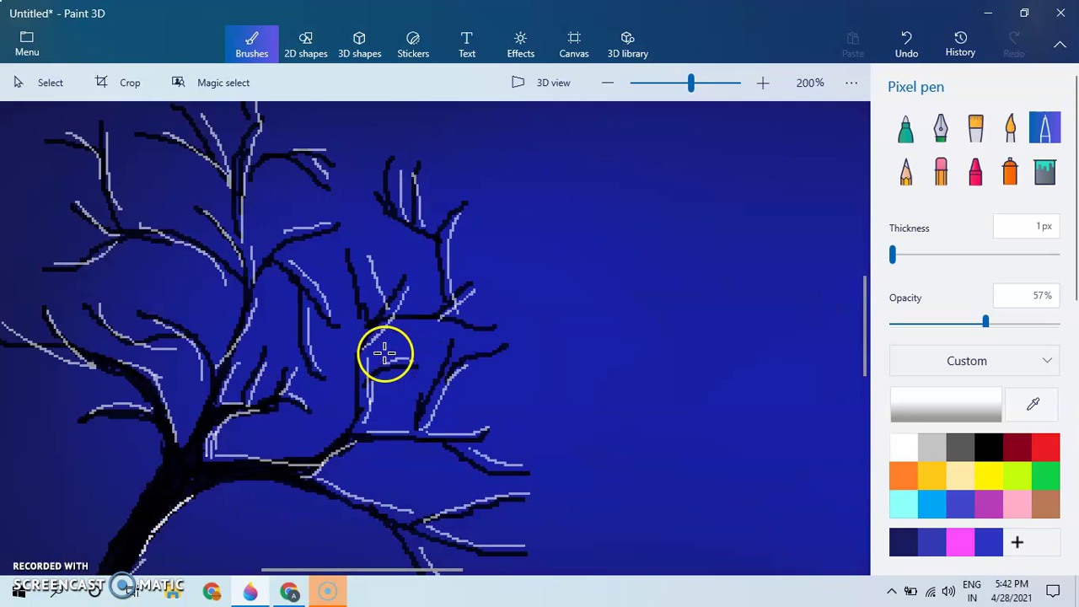
{"action": "scroll", "coordinate": [385, 352], "scroll_direction": "down", "scroll_amount": 1}
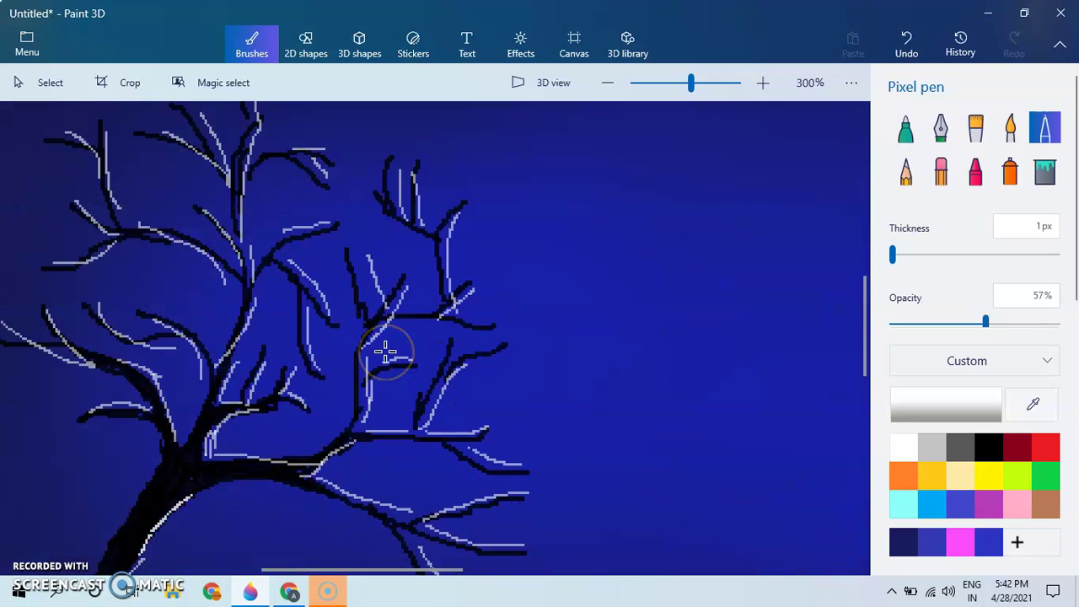
{"action": "scroll", "coordinate": [385, 352], "scroll_direction": "down", "scroll_amount": 1}
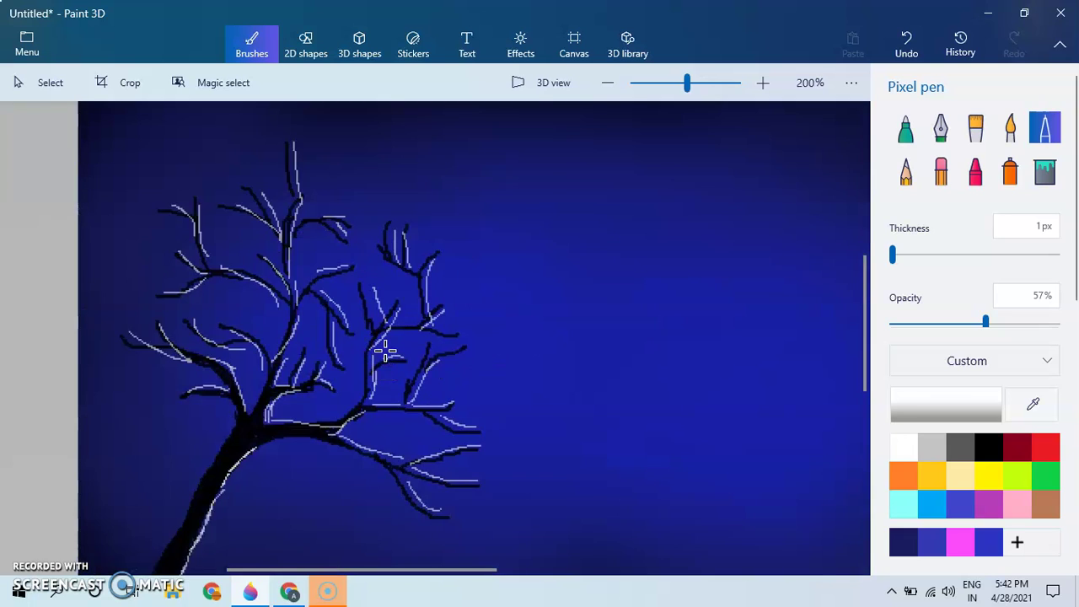
{"action": "scroll", "coordinate": [385, 351], "scroll_direction": "down", "scroll_amount": 2}
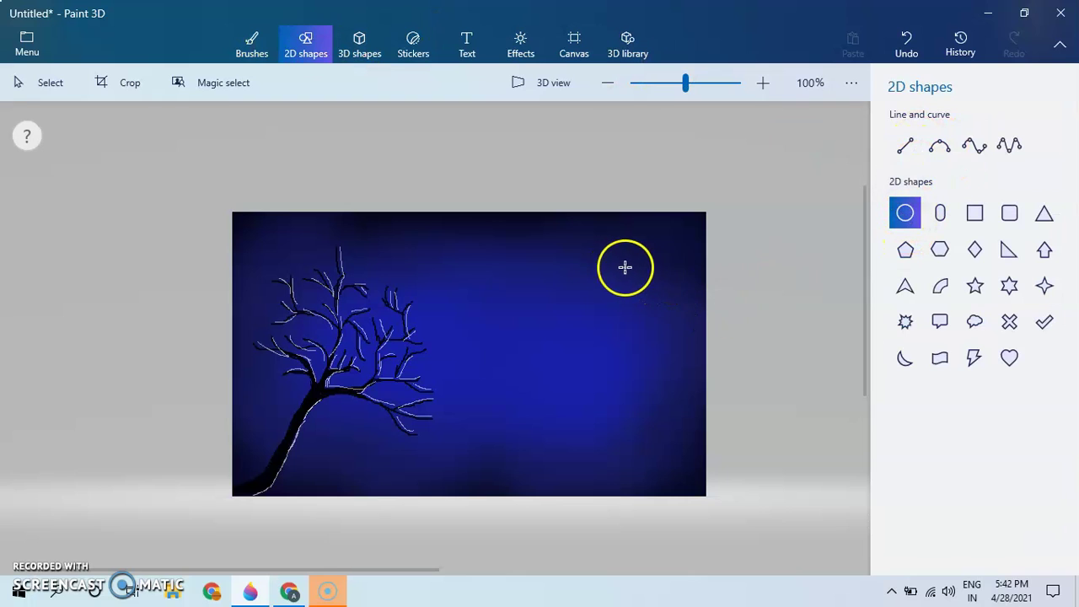
{"action": "left_click", "coordinate": [905, 361]}
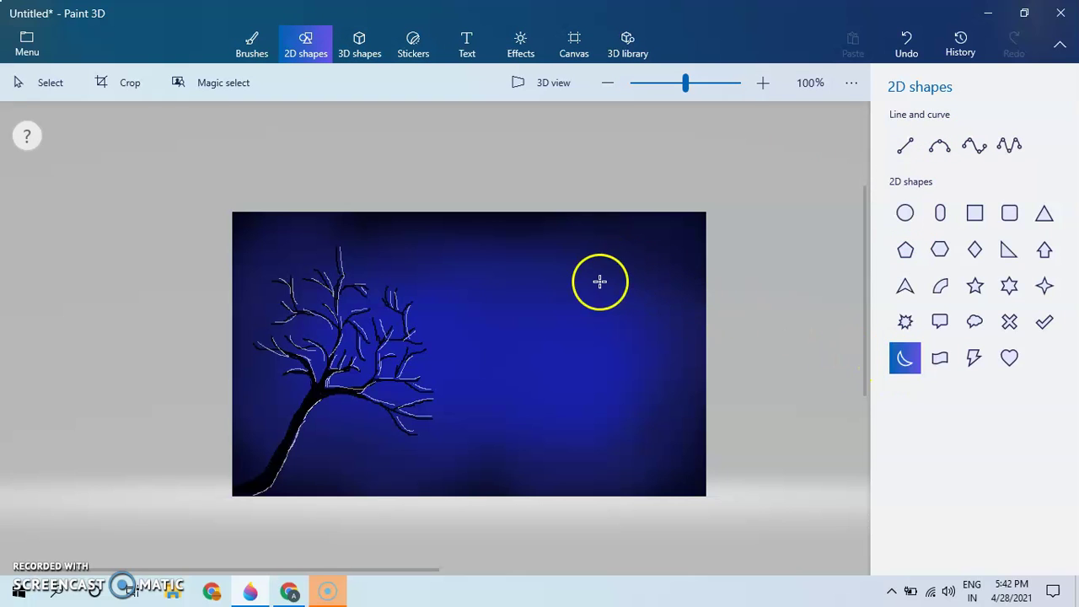
{"action": "left_click_drag", "start_coordinate": [639, 315], "coordinate": [646, 318]}
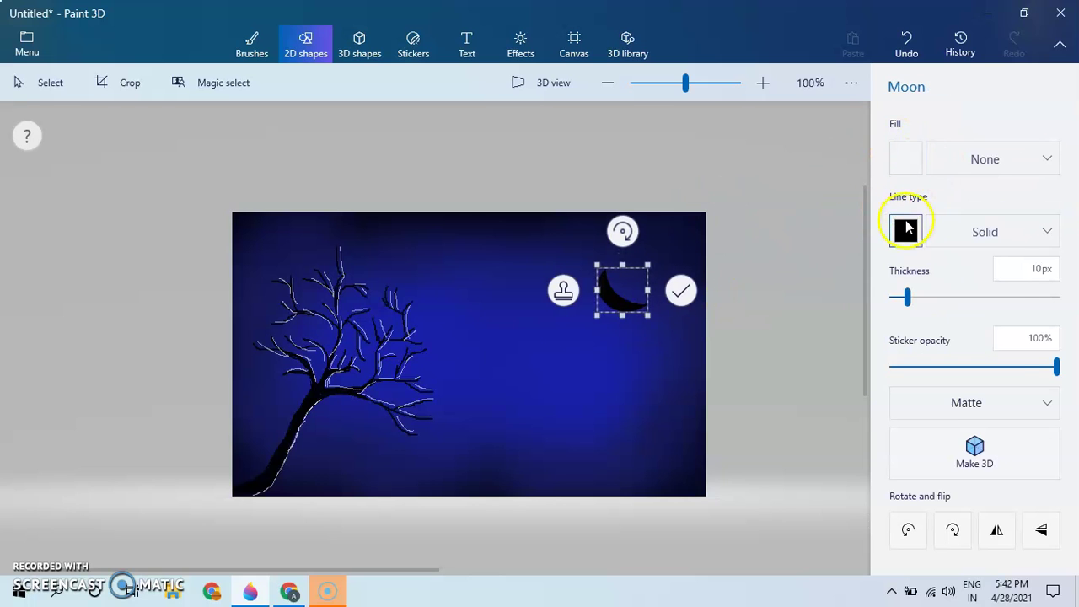
{"action": "left_click", "coordinate": [906, 230]}
{"action": "left_click", "coordinate": [839, 290]}
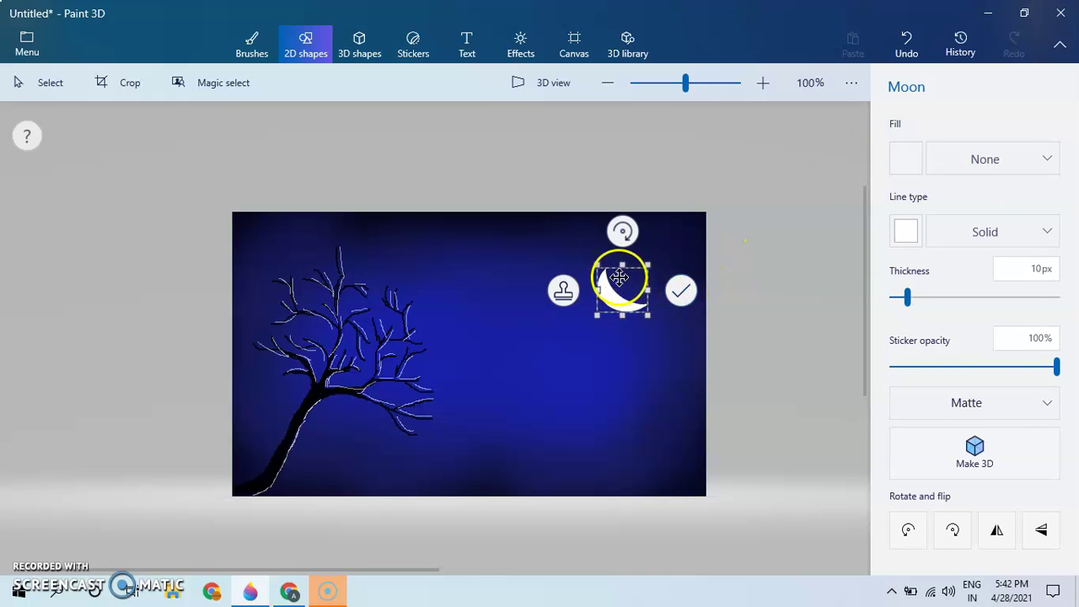
{"action": "left_click_drag", "start_coordinate": [619, 267], "coordinate": [624, 261]}
{"action": "left_click", "coordinate": [685, 290]}
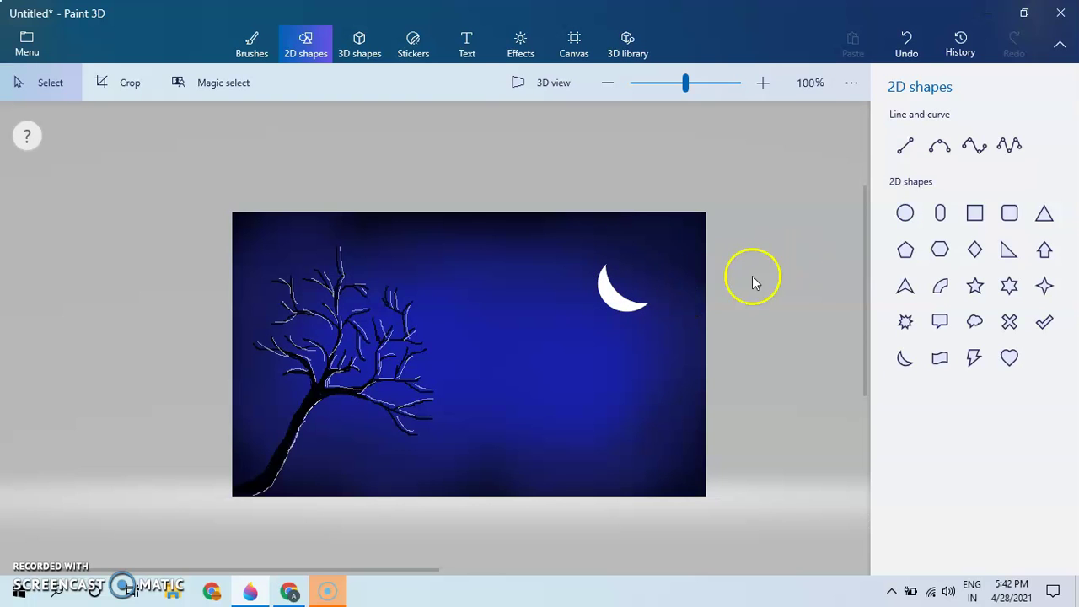
- Spray a soft white glow around the crescent moon using the Spray can at 49 px thickness and 30% opacity
{"action": "left_click", "coordinate": [253, 47]}
{"action": "left_click", "coordinate": [1012, 173]}
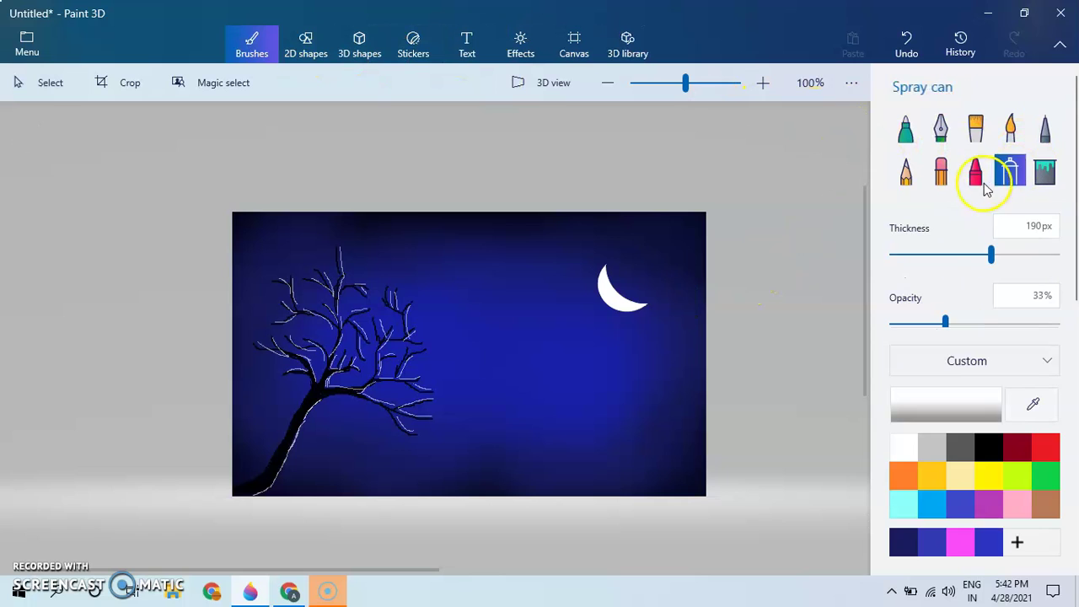
{"action": "left_click", "coordinate": [907, 255]}
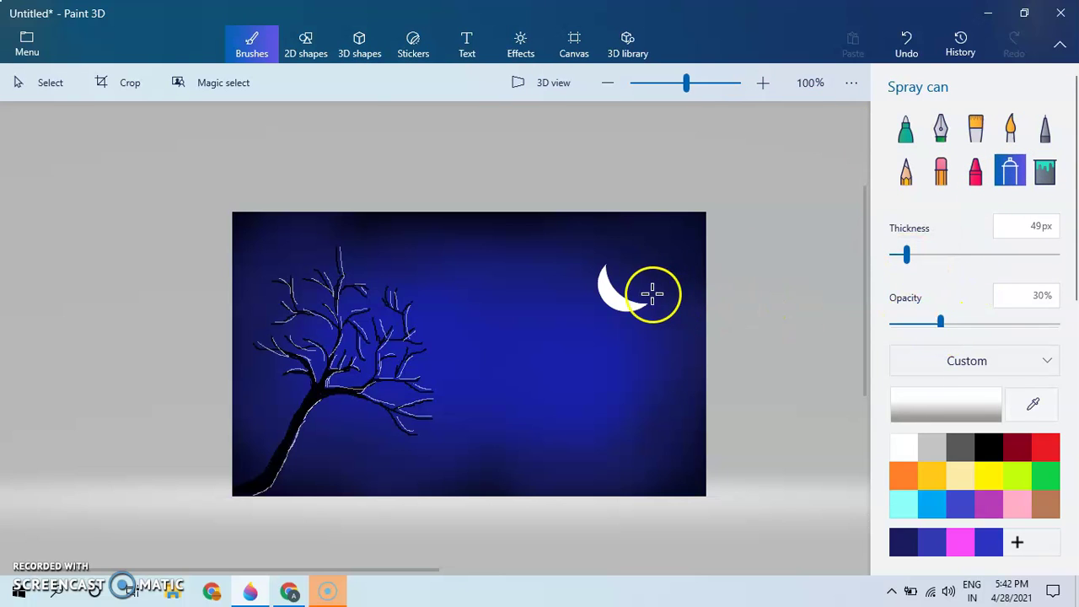
{"action": "scroll", "coordinate": [645, 291], "scroll_direction": "up", "scroll_amount": 5}
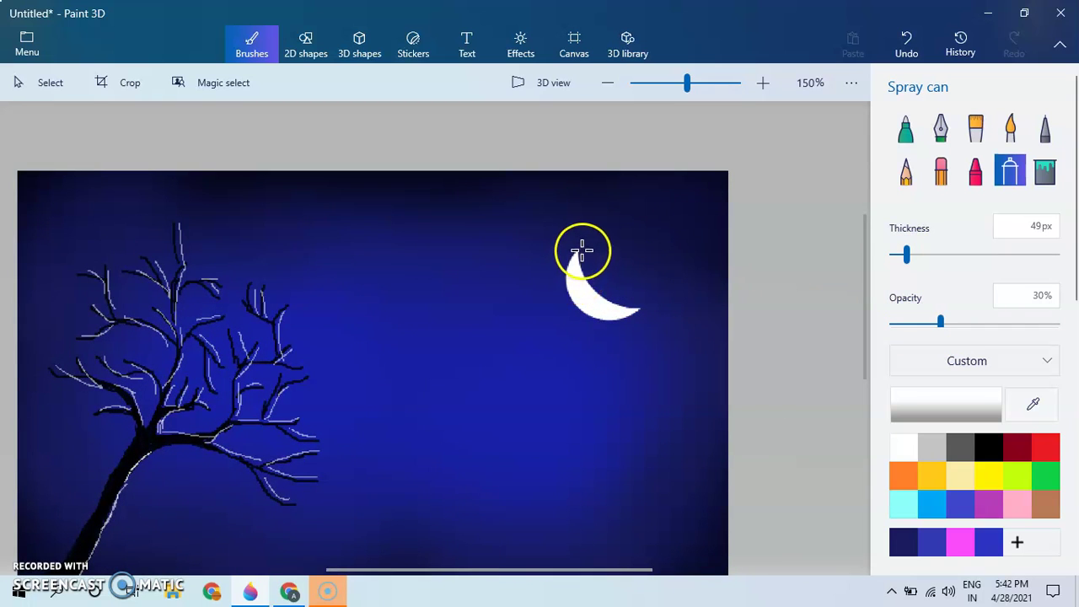
{"action": "mouse_move", "coordinate": [582, 251]}
{"action": "left_mouse_down"}
{"action": "mouse_move", "coordinate": [624, 306]}
{"action": "mouse_move", "coordinate": [642, 303]}
{"action": "left_mouse_up"}
{"action": "mouse_move", "coordinate": [573, 244]}
{"action": "left_mouse_down"}
{"action": "mouse_move", "coordinate": [561, 284]}
{"action": "mouse_move", "coordinate": [585, 318]}
{"action": "mouse_move", "coordinate": [609, 325]}
{"action": "mouse_move", "coordinate": [632, 312]}
{"action": "left_mouse_up"}
{"action": "mouse_move", "coordinate": [556, 260]}
{"action": "left_mouse_down"}
{"action": "mouse_move", "coordinate": [567, 306]}
{"action": "mouse_move", "coordinate": [619, 296]}
{"action": "left_mouse_up"}
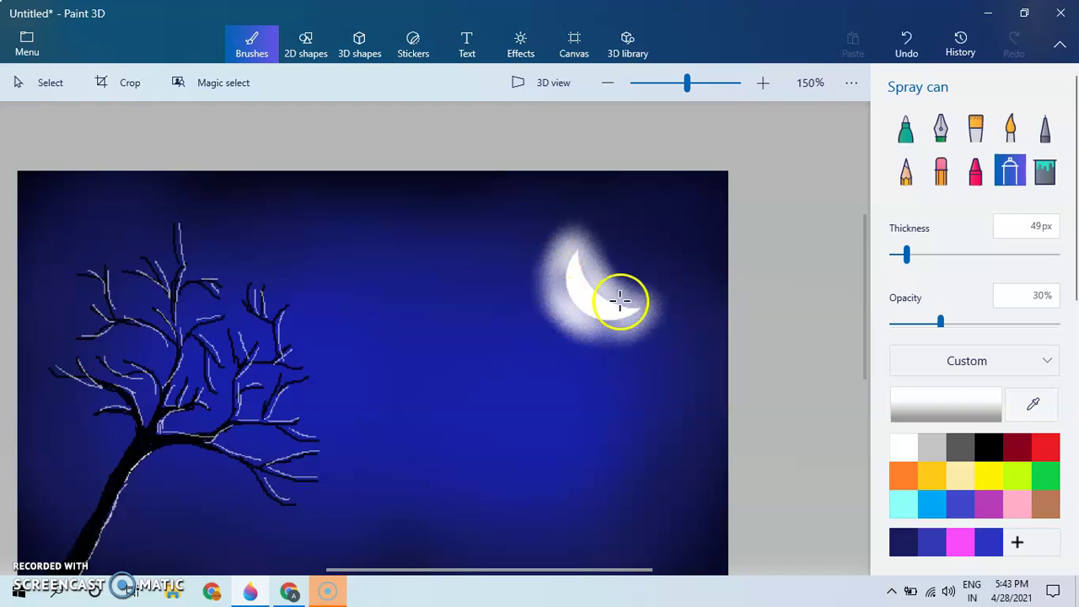
- Dot tiny white stars across the upper sky using the Pixel pen at 1 px thickness and 80% opacity
{"action": "scroll", "coordinate": [596, 212], "scroll_direction": "down", "scroll_amount": 1, "text": "ctrl"}
{"action": "scroll", "coordinate": [597, 212], "scroll_direction": "down", "scroll_amount": 2}
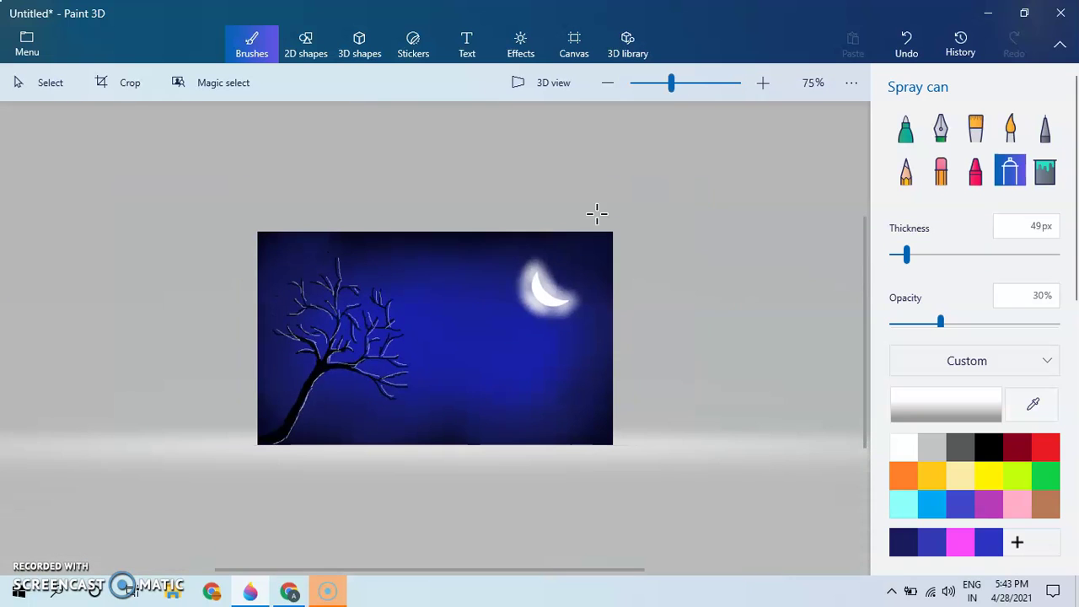
{"action": "left_click", "coordinate": [1043, 130]}
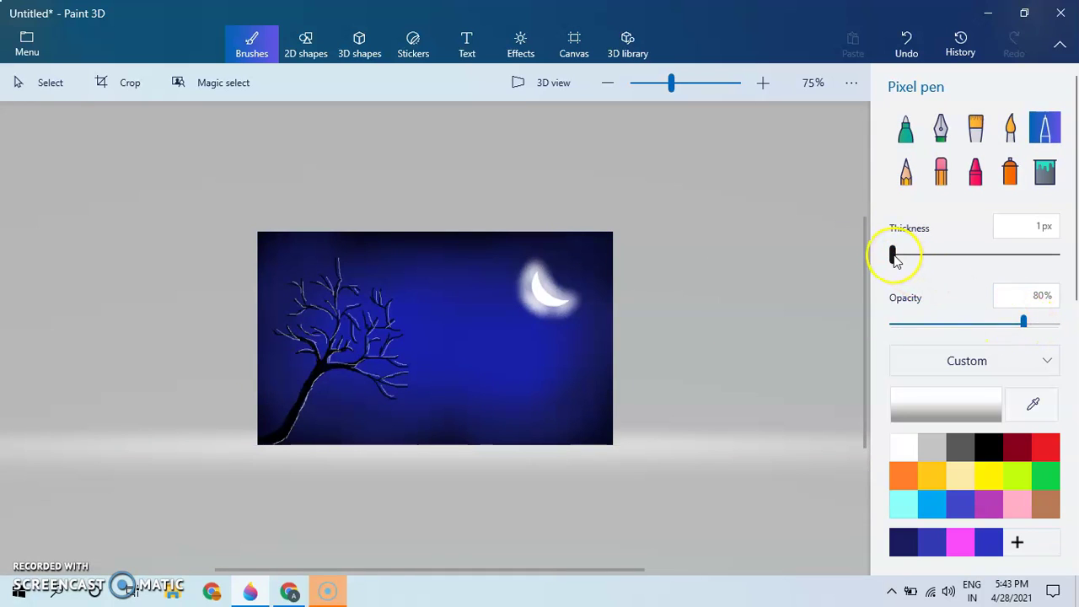
{"action": "left_click_drag", "start_coordinate": [896, 261], "coordinate": [900, 262]}
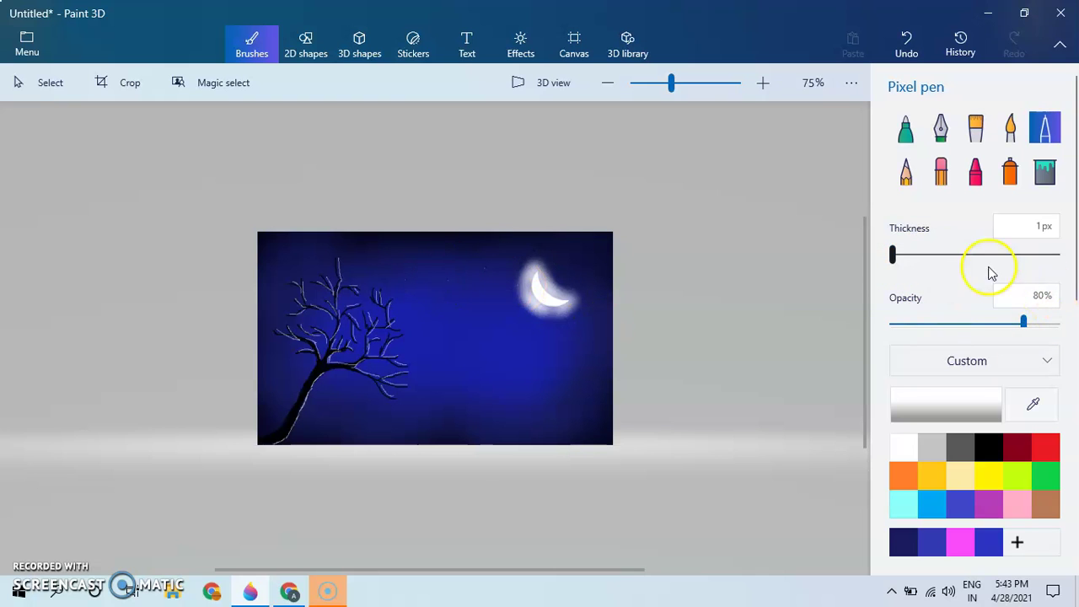
- Set the Pixel pen thickness to 3 px, dot white stars around the treetop and upper sky, and undo the last stray marks
{"action": "left_click_drag", "start_coordinate": [898, 262], "coordinate": [900, 256]}
{"action": "left_click", "coordinate": [515, 264]}
{"action": "scroll", "coordinate": [481, 267], "scroll_direction": "up", "scroll_amount": 2}
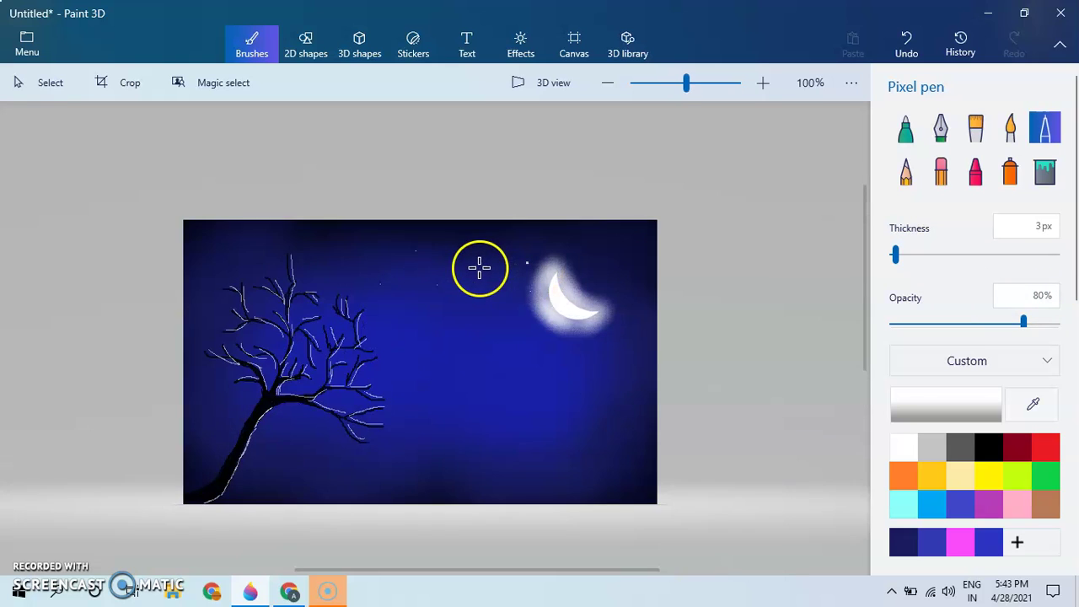
{"action": "left_click", "coordinate": [154, 290]}
{"action": "left_click", "coordinate": [153, 273]}
{"action": "left_click", "coordinate": [142, 249]}
{"action": "left_click", "coordinate": [171, 239]}
{"action": "left_click", "coordinate": [206, 247]}
{"action": "left_click", "coordinate": [306, 296]}
{"action": "left_click", "coordinate": [410, 372]}
{"action": "left_click_drag", "start_coordinate": [374, 307], "coordinate": [380, 312]}
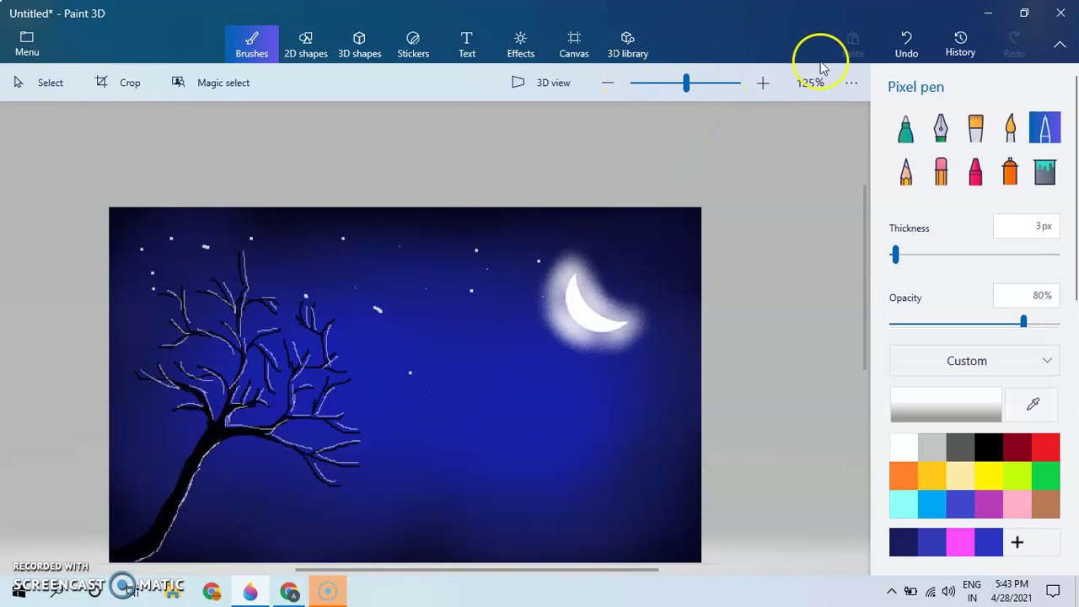
{"action": "left_click", "coordinate": [904, 46]}
- Dot more 3 px white stars through the middle of the sky and around the moon
{"action": "left_click", "coordinate": [406, 272]}
{"action": "left_click", "coordinate": [468, 365]}
{"action": "left_click", "coordinate": [486, 295]}
{"action": "left_click", "coordinate": [552, 390]}
{"action": "left_click", "coordinate": [640, 294]}
{"action": "left_click", "coordinate": [661, 235]}
{"action": "left_click", "coordinate": [679, 302]}
{"action": "left_click", "coordinate": [693, 375]}
{"action": "left_click", "coordinate": [632, 373]}
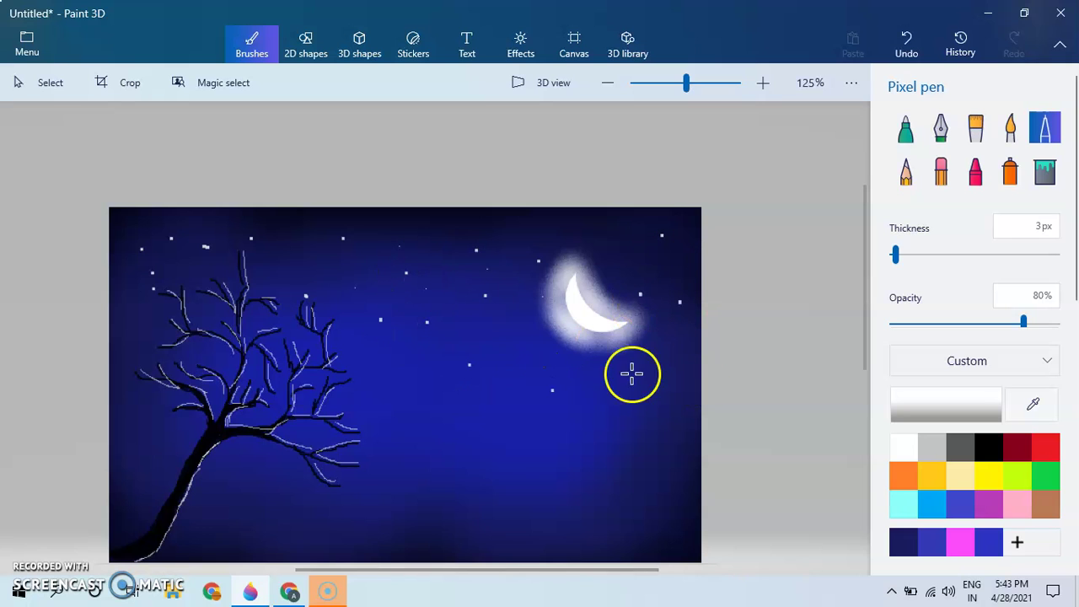
{"action": "left_click", "coordinate": [526, 280]}
{"action": "left_click", "coordinate": [487, 340]}
{"action": "left_click", "coordinate": [410, 348]}
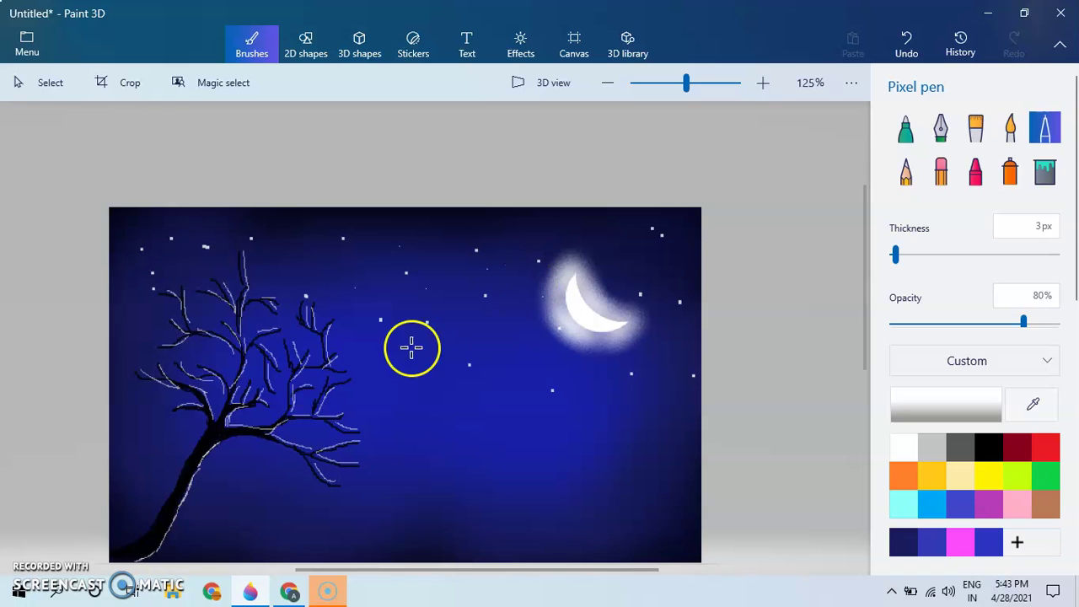
- Scatter further 3 px white stars in the lower middle sky, around the tree's crown and above the moon
{"action": "left_click", "coordinate": [481, 405]}
{"action": "left_click", "coordinate": [537, 344]}
{"action": "left_click", "coordinate": [615, 416]}
{"action": "left_click", "coordinate": [512, 432]}
{"action": "left_click", "coordinate": [291, 261]}
{"action": "left_click", "coordinate": [323, 227]}
{"action": "left_click", "coordinate": [133, 292]}
{"action": "left_click", "coordinate": [155, 336]}
{"action": "left_click", "coordinate": [125, 385]}
{"action": "left_click", "coordinate": [145, 407]}
{"action": "left_click", "coordinate": [269, 415]}
{"action": "left_click", "coordinate": [404, 400]}
{"action": "left_click", "coordinate": [443, 420]}
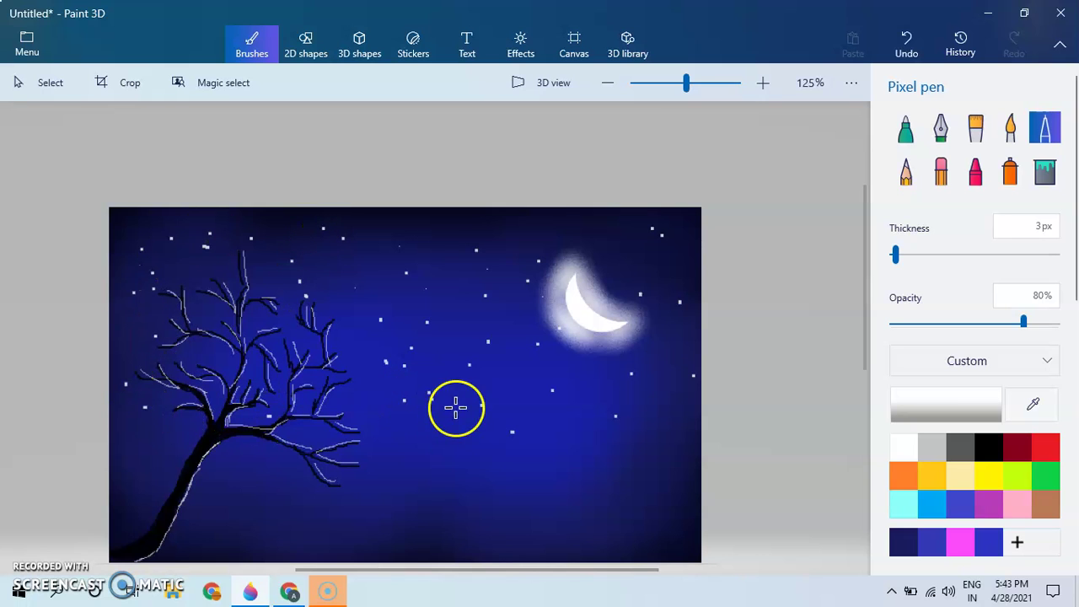
{"action": "left_click", "coordinate": [591, 220]}
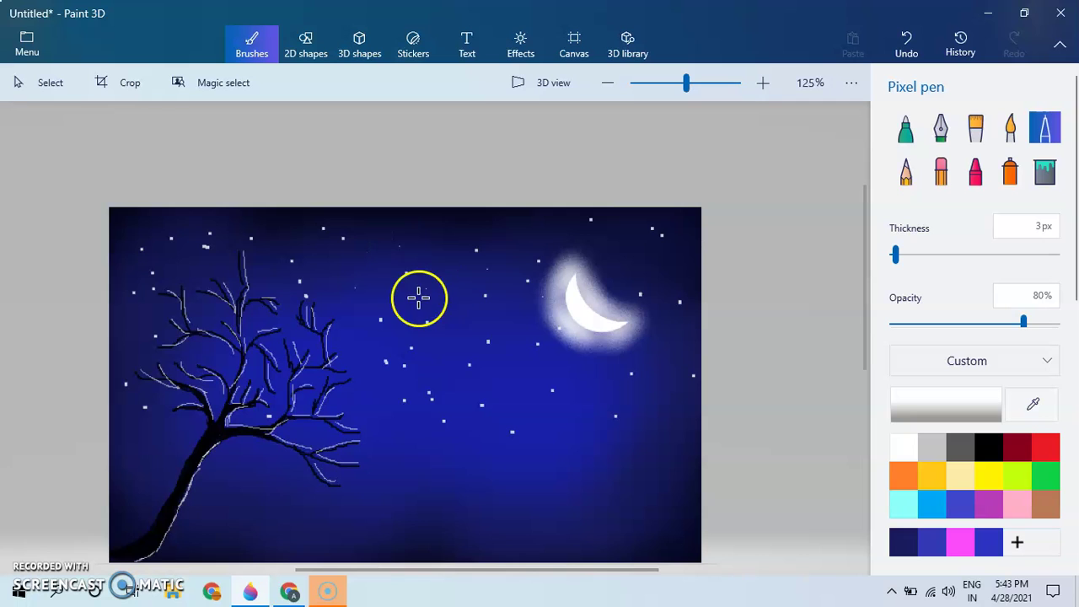
- Try a 21 px dot below the moon at 21% opacity, set the Pixel pen thickness to 14 px and undo the dot
{"action": "left_click", "coordinate": [926, 256]}
{"action": "left_click_drag", "start_coordinate": [1019, 321], "coordinate": [926, 328]}
{"action": "left_click", "coordinate": [601, 392]}
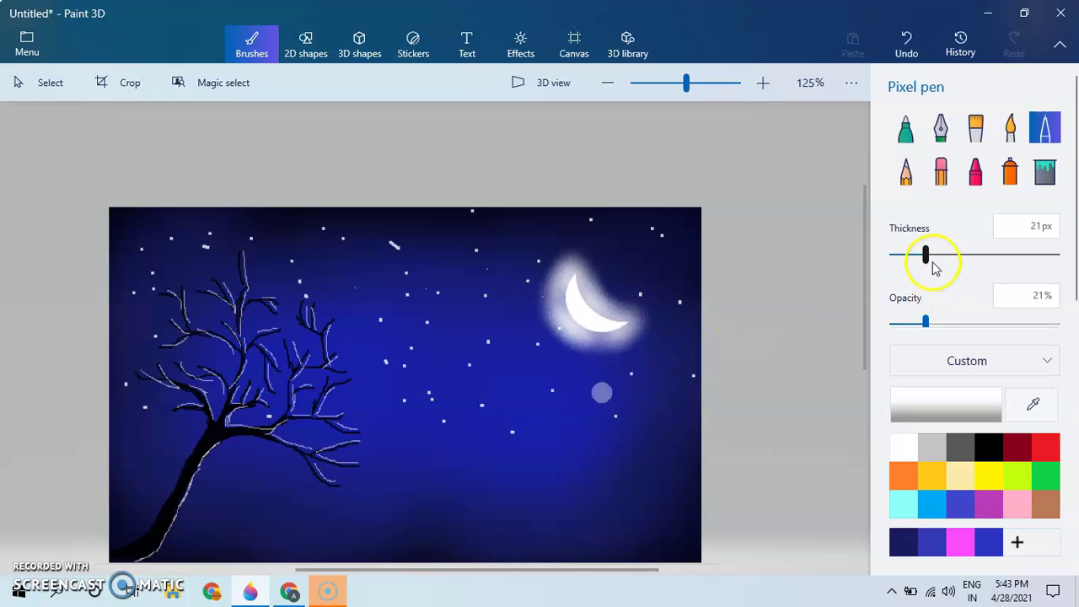
{"action": "left_click_drag", "start_coordinate": [919, 265], "coordinate": [918, 266]}
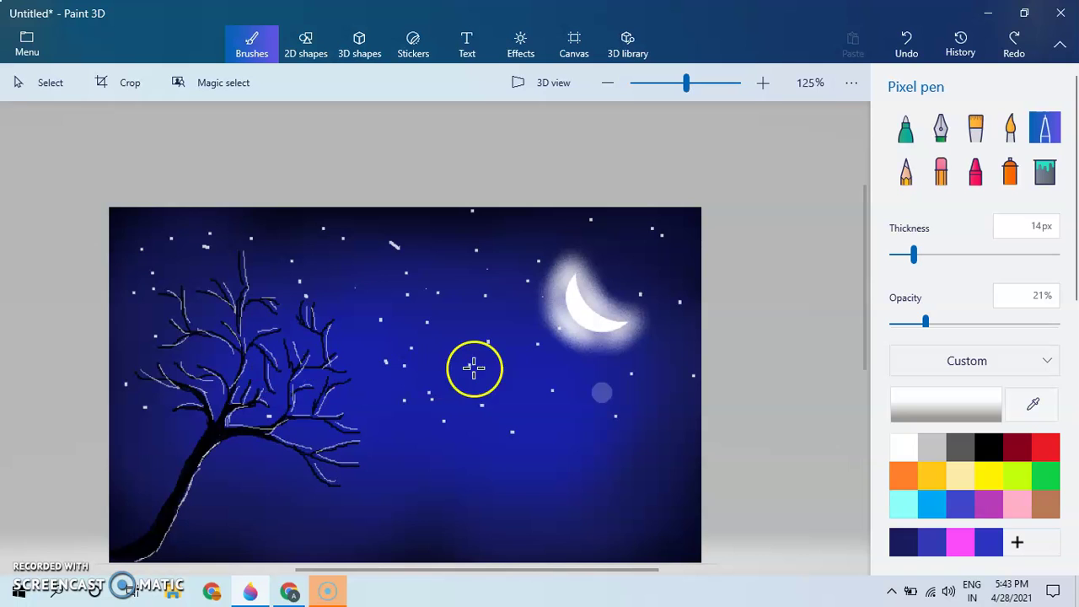
{"action": "left_click", "coordinate": [899, 46]}
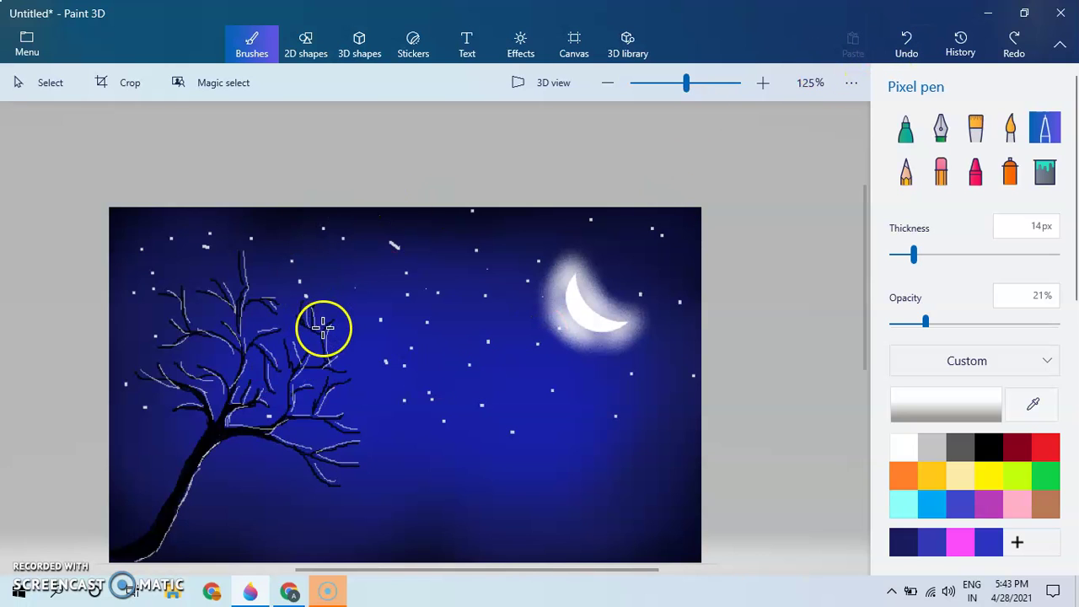
- Dot faint white 14 px blossoms at 21% opacity on the tree's upper right twigs
{"action": "left_click", "coordinate": [347, 381]}
{"action": "left_click", "coordinate": [323, 303]}
{"action": "left_click", "coordinate": [349, 343]}
{"action": "left_click", "coordinate": [321, 352]}
{"action": "left_click", "coordinate": [305, 294]}
{"action": "left_click", "coordinate": [292, 312]}
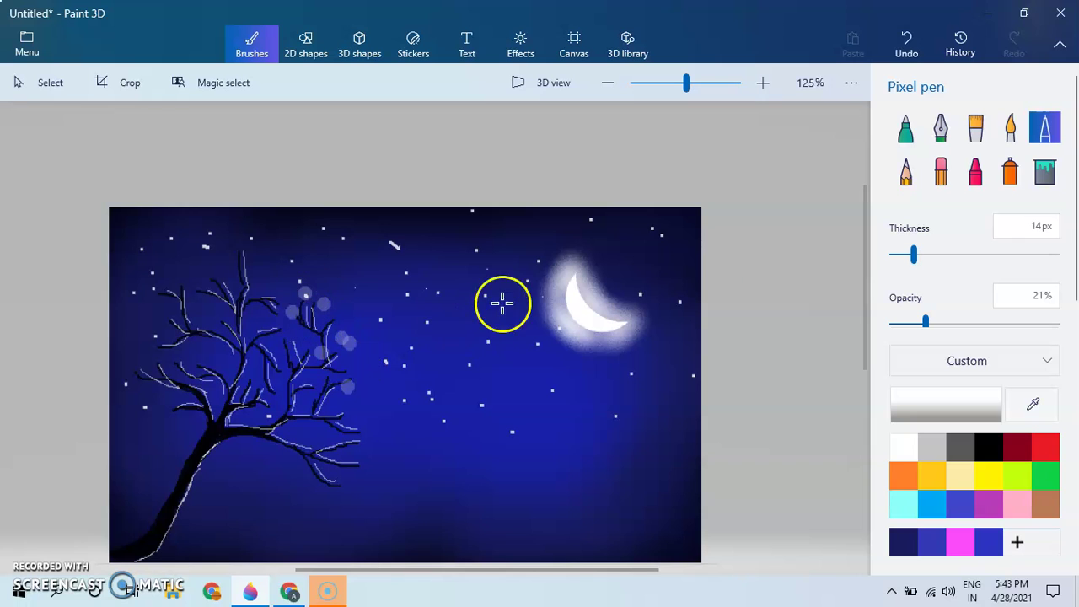
- Set the Pixel pen opacity to 40% and dot white blossoms along the tree's right-hand twig ends
{"action": "left_click", "coordinate": [957, 322]}
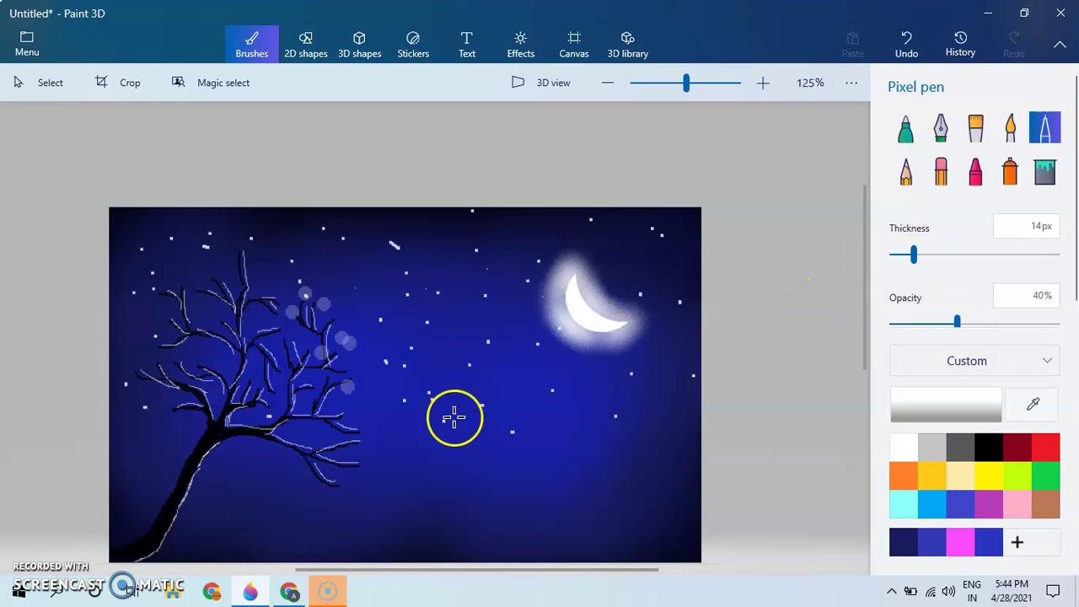
{"action": "left_click", "coordinate": [358, 465]}
{"action": "left_click", "coordinate": [367, 452]}
{"action": "left_click", "coordinate": [354, 426]}
{"action": "left_click", "coordinate": [333, 409]}
{"action": "left_click", "coordinate": [378, 421]}
{"action": "left_click", "coordinate": [354, 387]}
{"action": "left_click", "coordinate": [365, 349]}
{"action": "left_click", "coordinate": [326, 292]}
- Dot translucent white blossoms over the top and central branches of the tree's crown
{"action": "left_click", "coordinate": [279, 354]}
{"action": "left_click", "coordinate": [247, 312]}
{"action": "left_click", "coordinate": [295, 286]}
{"action": "left_click", "coordinate": [272, 268]}
{"action": "left_click", "coordinate": [241, 261]}
{"action": "left_click", "coordinate": [201, 284]}
{"action": "left_click", "coordinate": [211, 301]}
{"action": "left_click", "coordinate": [218, 311]}
{"action": "left_click", "coordinate": [232, 334]}
- Dot translucent white blossoms across the left-hand branches and twig ends of the tree
{"action": "left_click_drag", "start_coordinate": [150, 280], "coordinate": [154, 295]}
{"action": "left_click", "coordinate": [177, 347]}
{"action": "left_click", "coordinate": [152, 354]}
{"action": "left_click", "coordinate": [146, 383]}
{"action": "left_click", "coordinate": [180, 382]}
{"action": "left_click", "coordinate": [187, 406]}
{"action": "left_click", "coordinate": [149, 398]}
{"action": "left_click", "coordinate": [148, 340]}
{"action": "left_click", "coordinate": [177, 311]}
{"action": "left_click", "coordinate": [242, 343]}
{"action": "left_click", "coordinate": [247, 382]}
{"action": "left_click", "coordinate": [122, 328]}
{"action": "left_click", "coordinate": [187, 279]}
- Fill in more translucent white blossoms among the right-hand branches, from the upper twigs to the lowest offshoot
{"action": "left_click_drag", "start_coordinate": [311, 331], "coordinate": [316, 338]}
{"action": "left_click", "coordinate": [375, 447]}
{"action": "left_click_drag", "start_coordinate": [360, 404], "coordinate": [364, 411]}
{"action": "left_click", "coordinate": [289, 294]}
{"action": "left_click", "coordinate": [338, 326]}
{"action": "left_click", "coordinate": [342, 462]}
{"action": "left_click", "coordinate": [323, 436]}
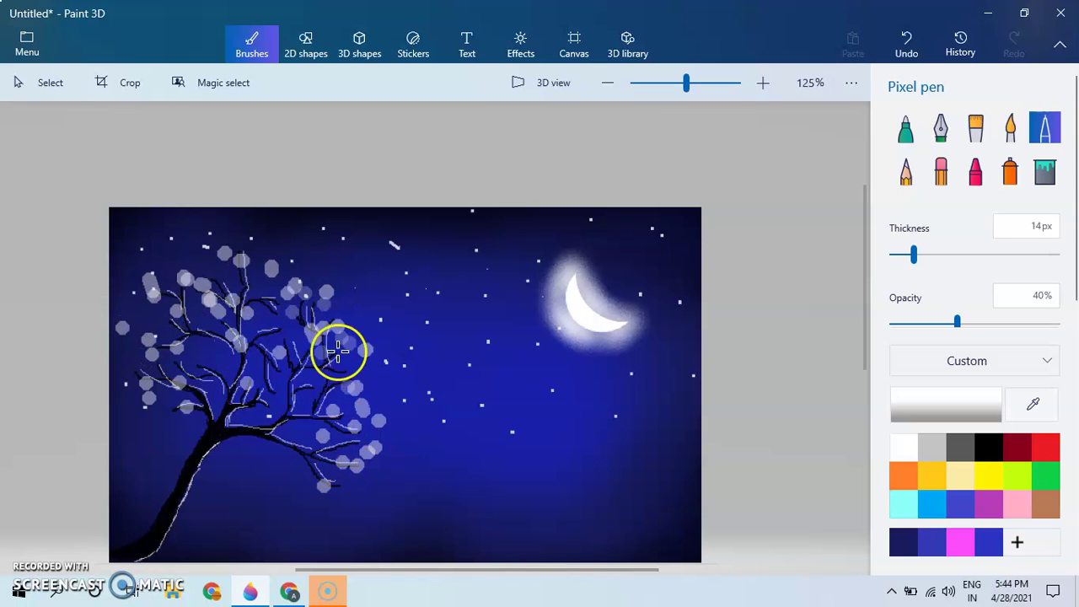
- Add another translucent white blossom just above the tree's lower right-hand branch
{"action": "scroll", "coordinate": [424, 344], "scroll_direction": "down", "scroll_amount": 2}
{"action": "scroll", "coordinate": [436, 414], "scroll_direction": "down", "scroll_amount": 1}
{"action": "scroll", "coordinate": [436, 414], "scroll_direction": "up", "scroll_amount": 3}
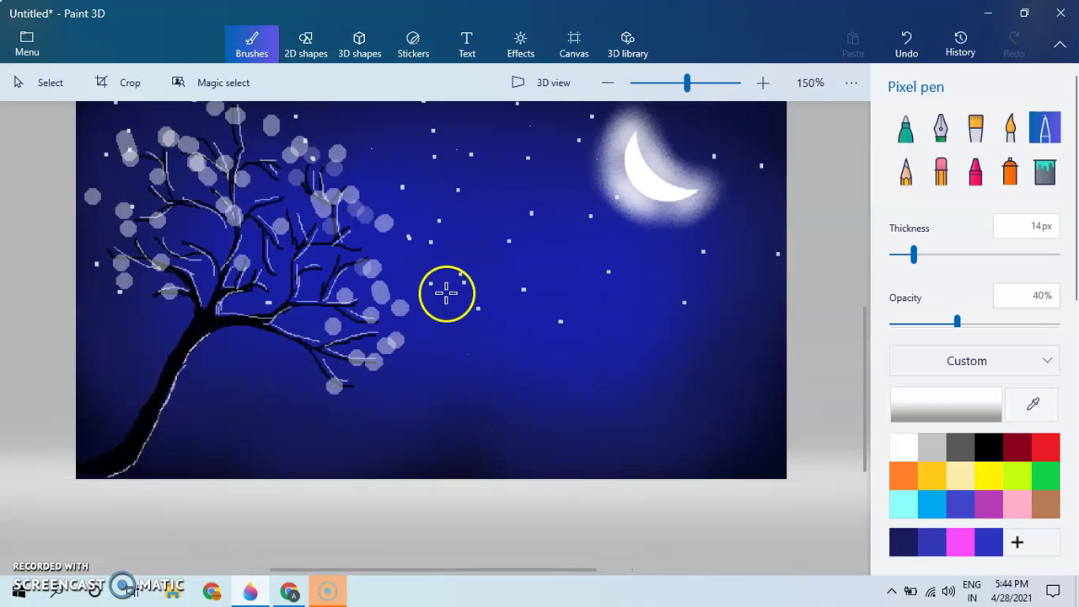
{"action": "scroll", "coordinate": [419, 246], "scroll_direction": "down", "scroll_amount": 1}
{"action": "scroll", "coordinate": [415, 221], "scroll_direction": "down", "scroll_amount": 2}
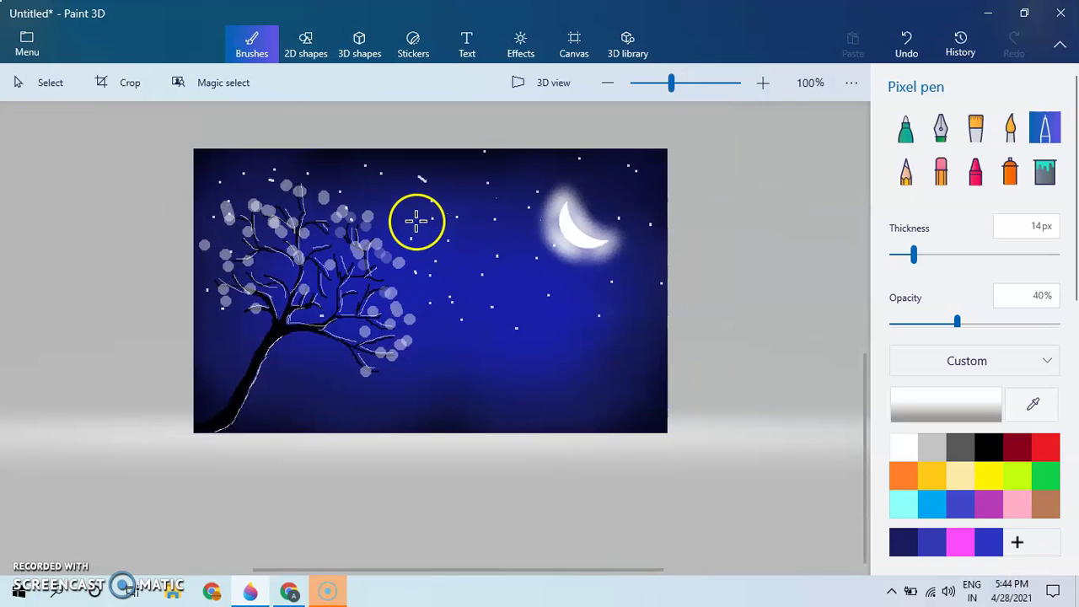
{"action": "scroll", "coordinate": [449, 307], "scroll_direction": "up", "scroll_amount": 3}
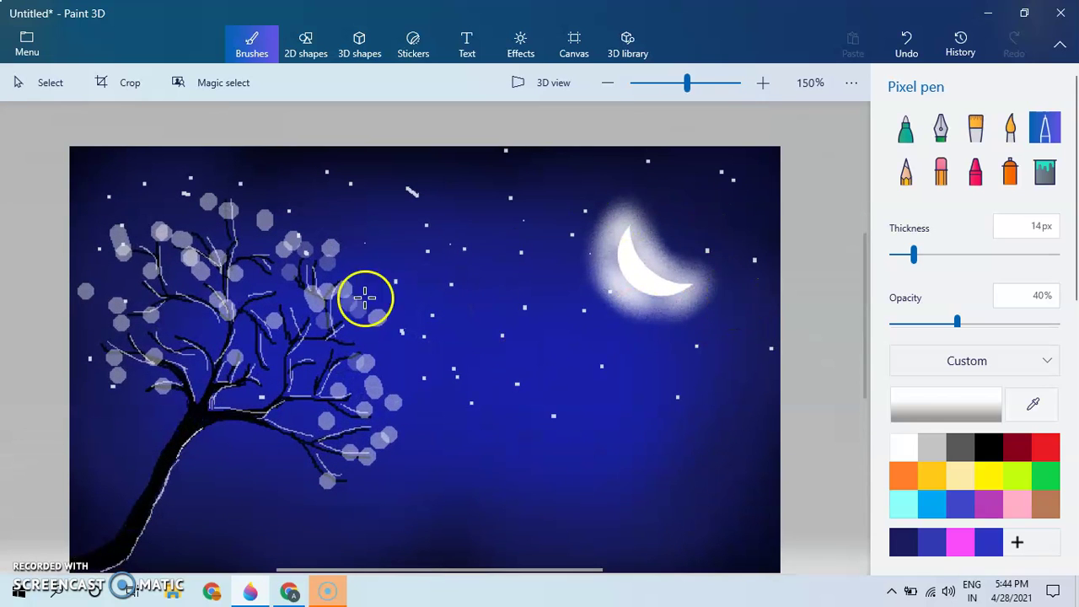
{"action": "left_click", "coordinate": [311, 422]}
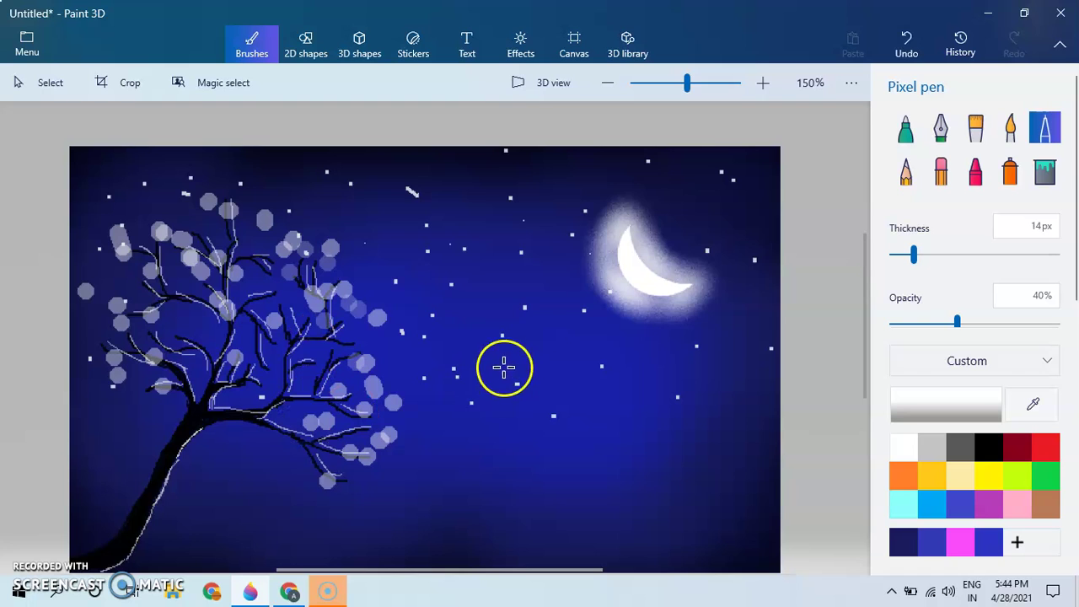